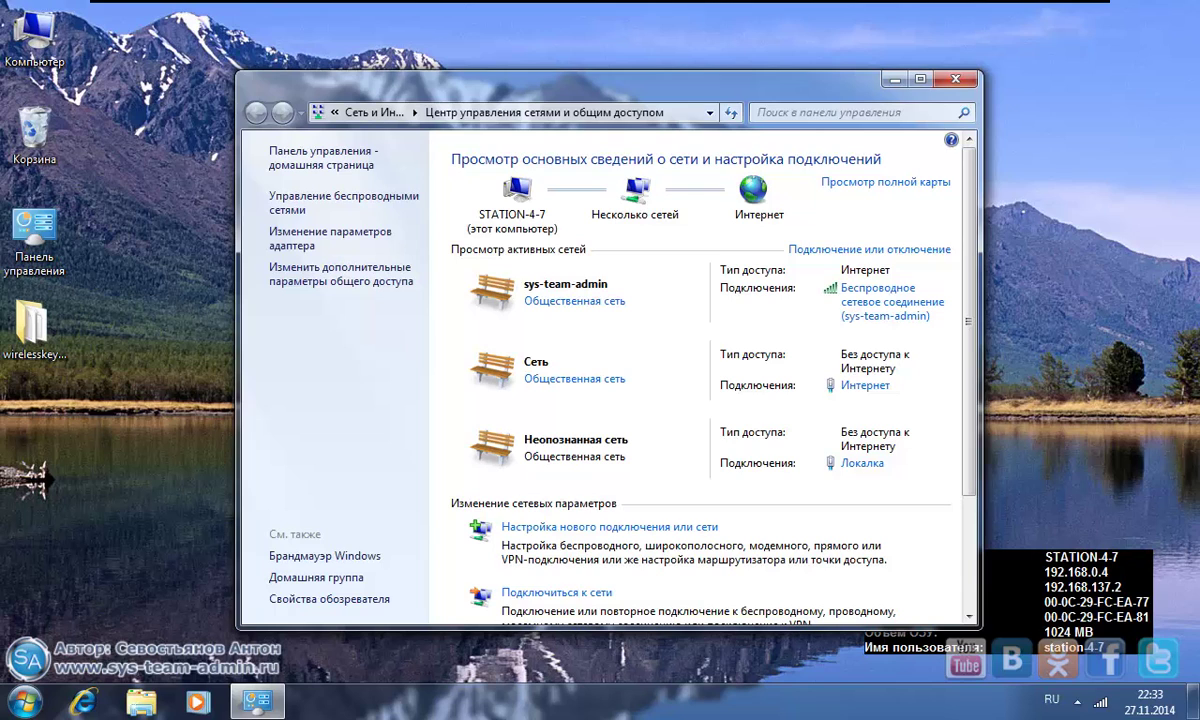
- Open the adapter settings and bring up the wireless network properties from the status of Беспроводное сетевое соединение
{"action": "left_click", "coordinate": [331, 238]}
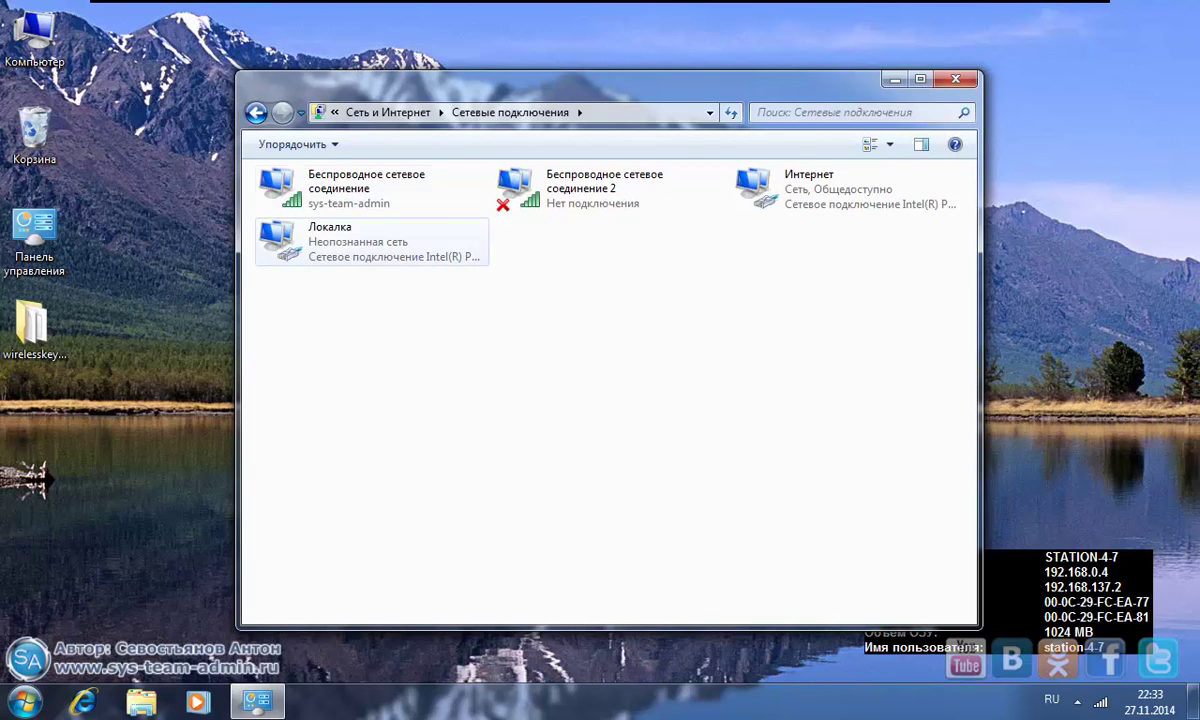
{"action": "left_click", "coordinate": [372, 189]}
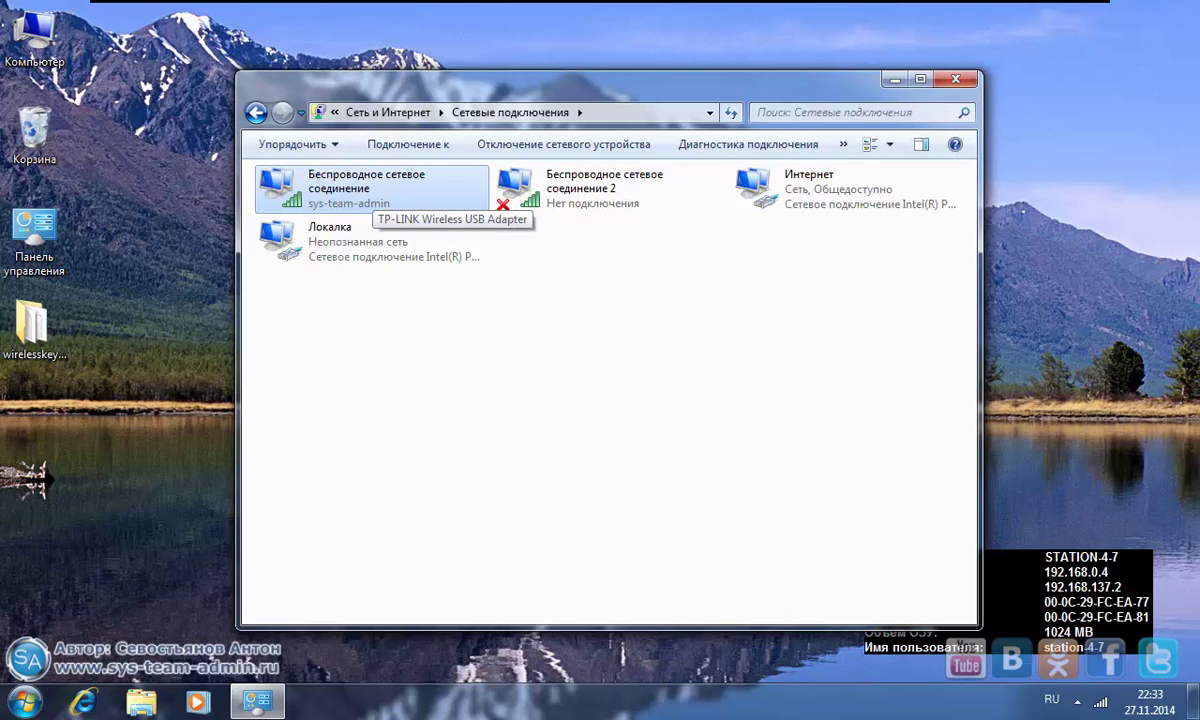
{"action": "right_click", "coordinate": [398, 196]}
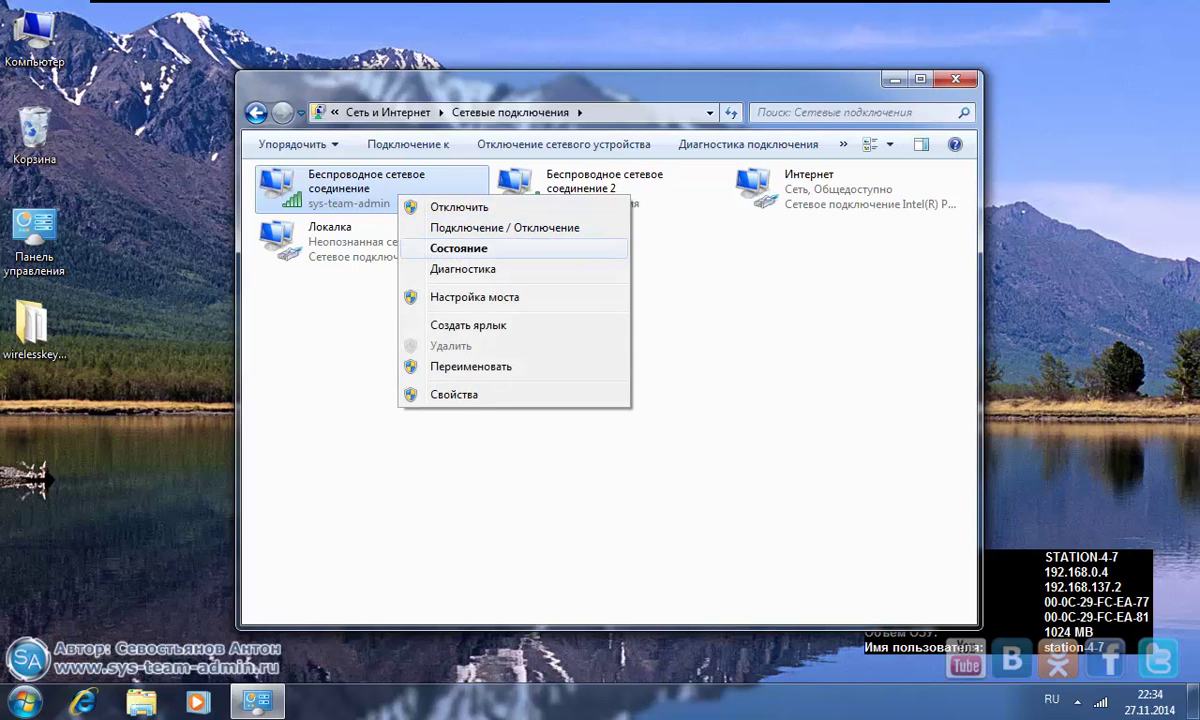
{"action": "left_click", "coordinate": [459, 248]}
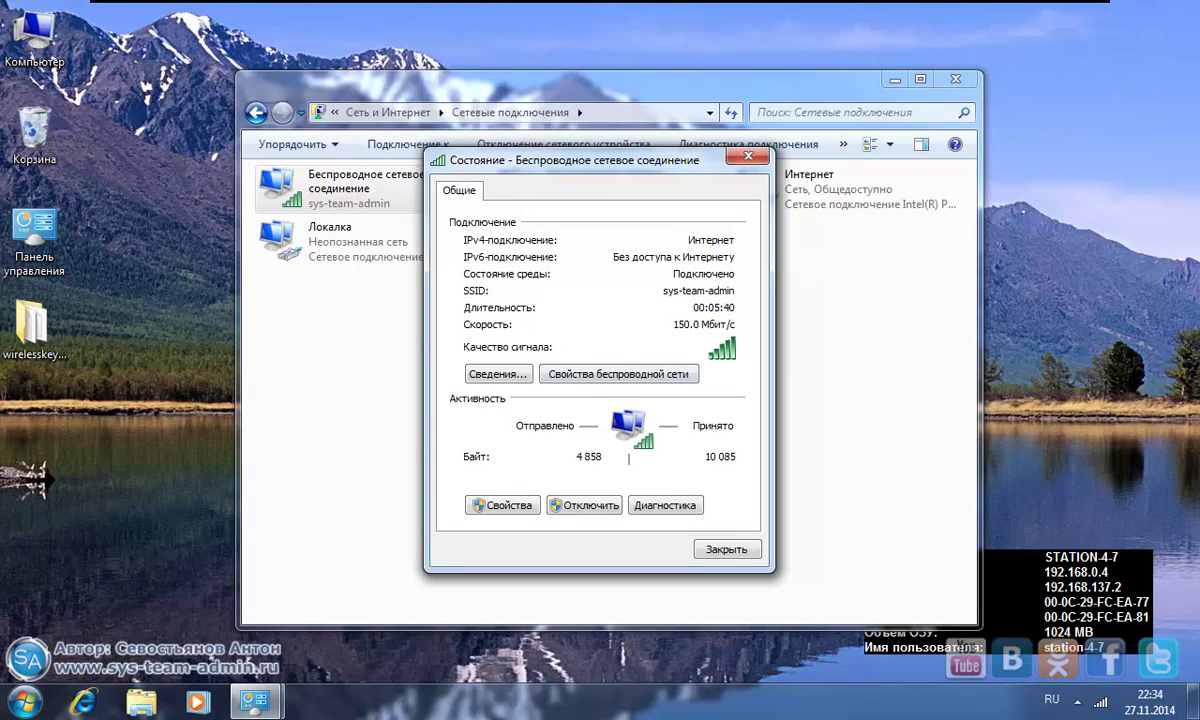
{"action": "left_click", "coordinate": [619, 374]}
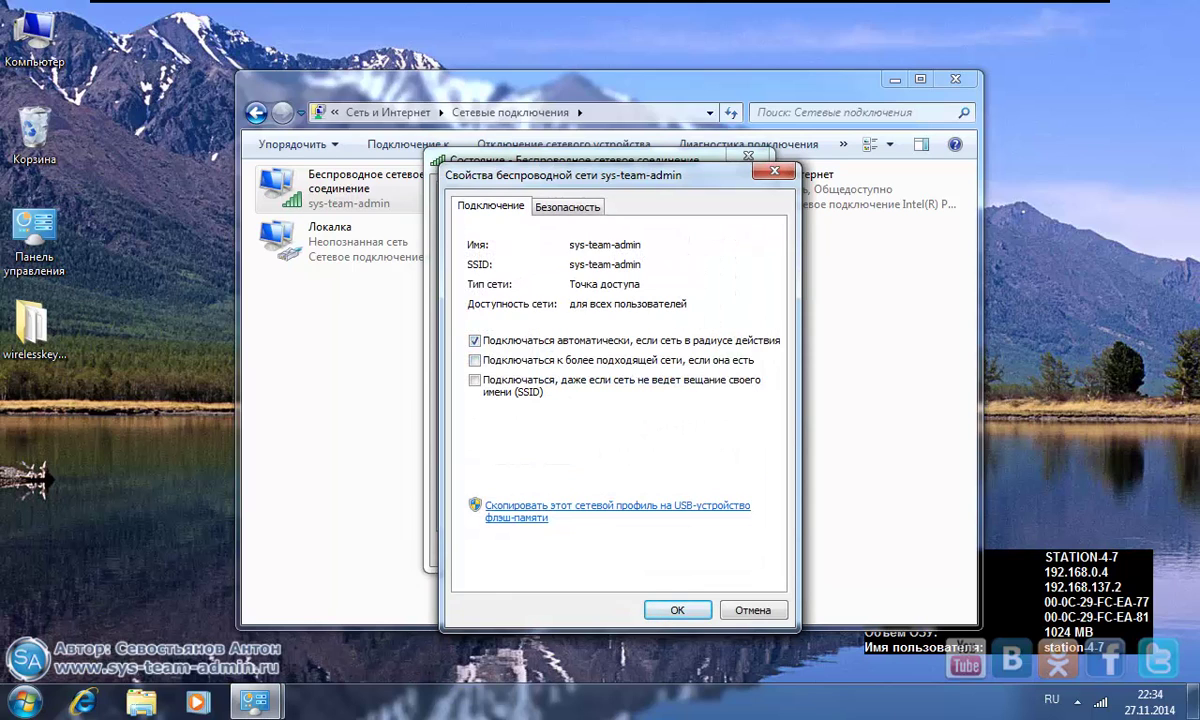
- Reveal the saved network security key in the security settings of sys-team-admin, and close the open windows
{"action": "left_click", "coordinate": [566, 206]}
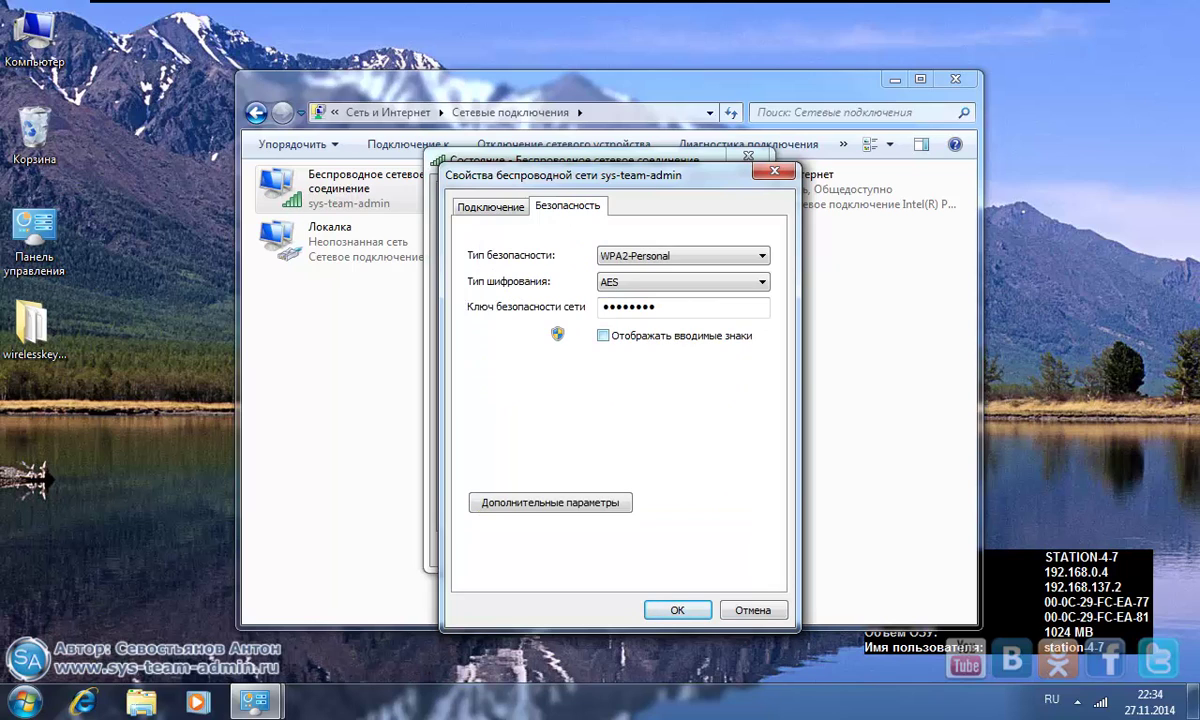
{"action": "left_click", "coordinate": [603, 335]}
{"action": "left_click_drag", "start_coordinate": [652, 307], "coordinate": [600, 307]}
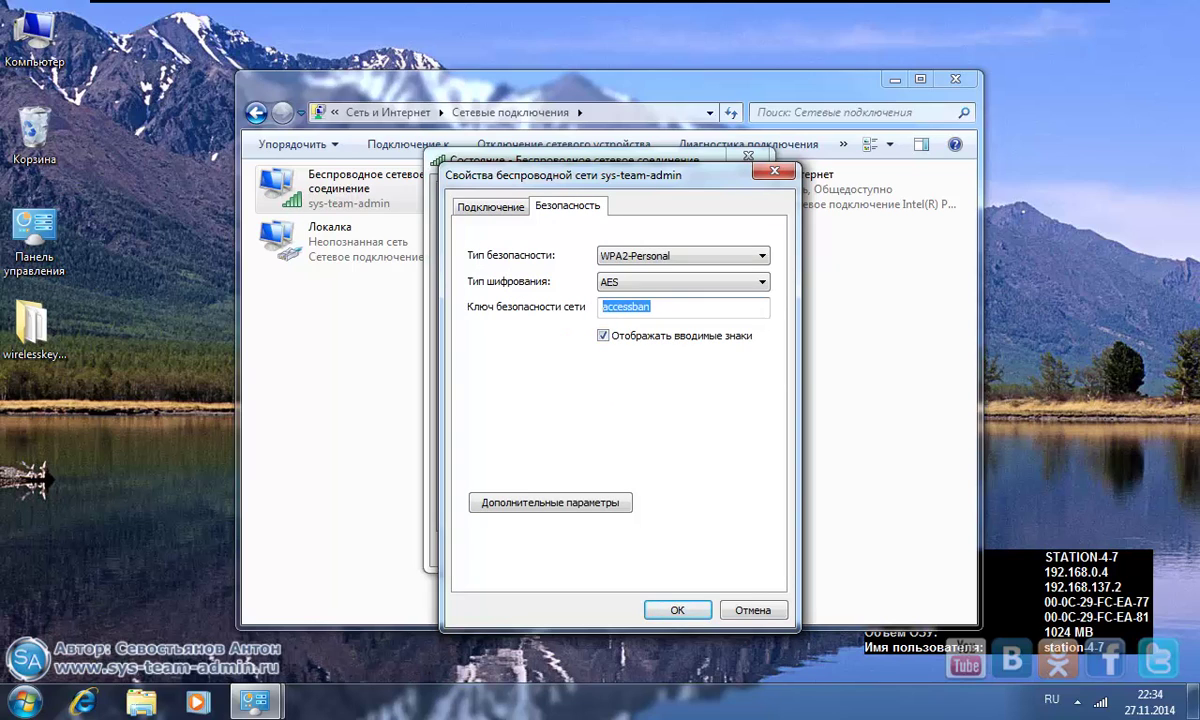
{"action": "left_click", "coordinate": [650, 307]}
{"action": "left_click_drag", "start_coordinate": [560, 175], "coordinate": [645, 115]}
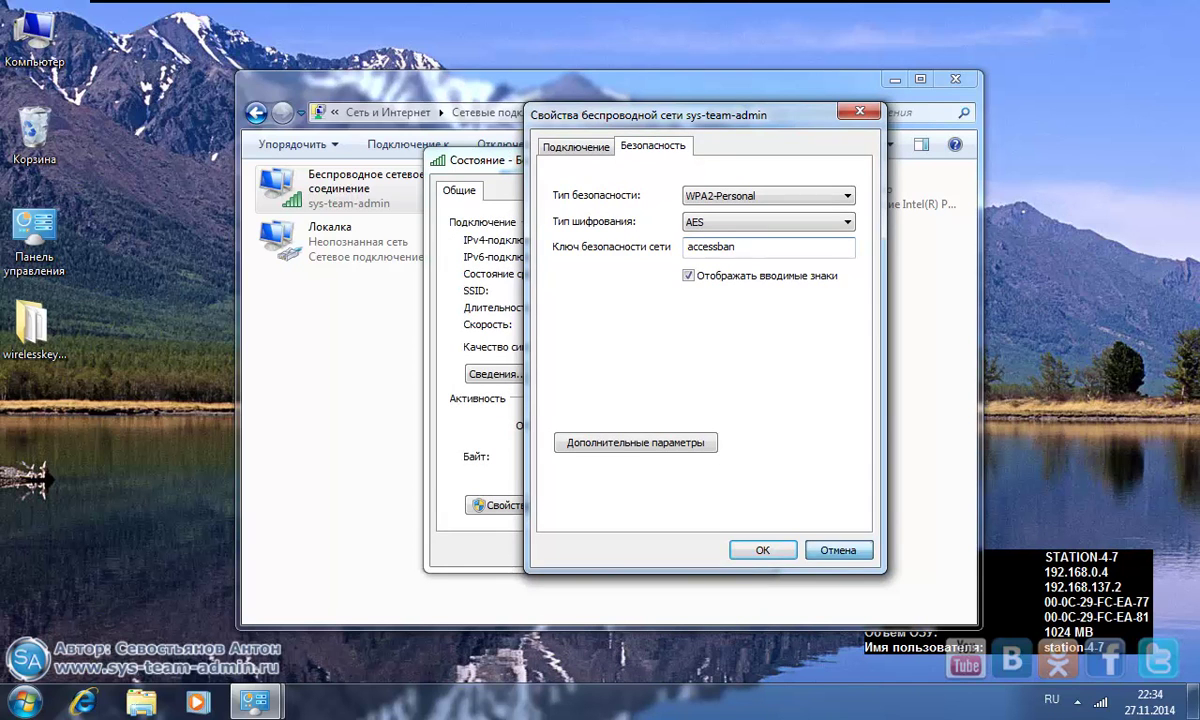
{"action": "key", "text": "Return"}
{"action": "key", "text": "Escape"}
{"action": "key", "text": "super+Down"}
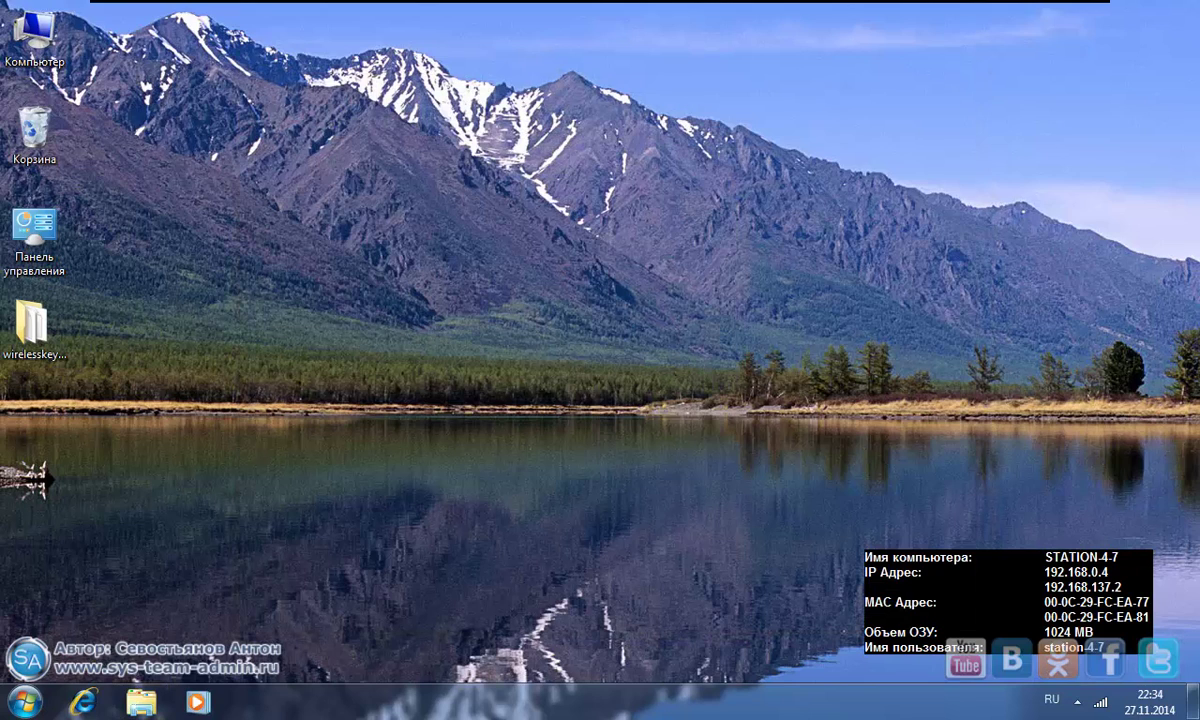
- Open the Network and Sharing Center and go to the management of wireless networks
{"action": "right_click", "coordinate": [1101, 702]}
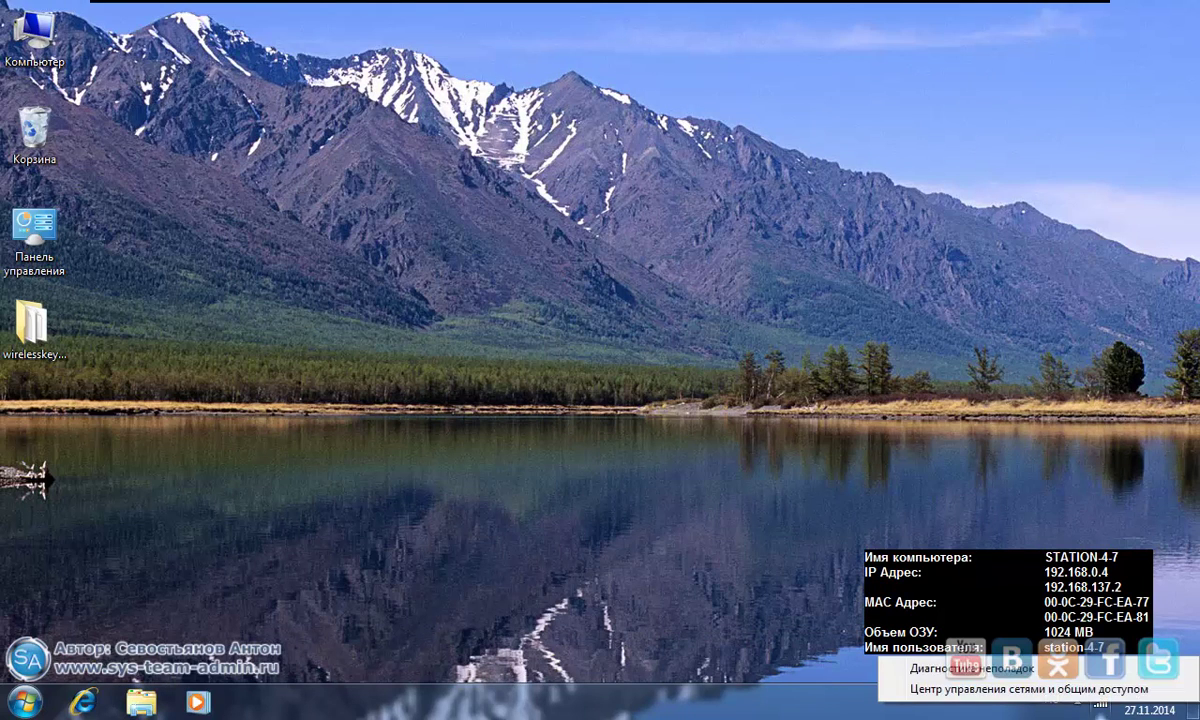
{"action": "left_click", "coordinate": [990, 688]}
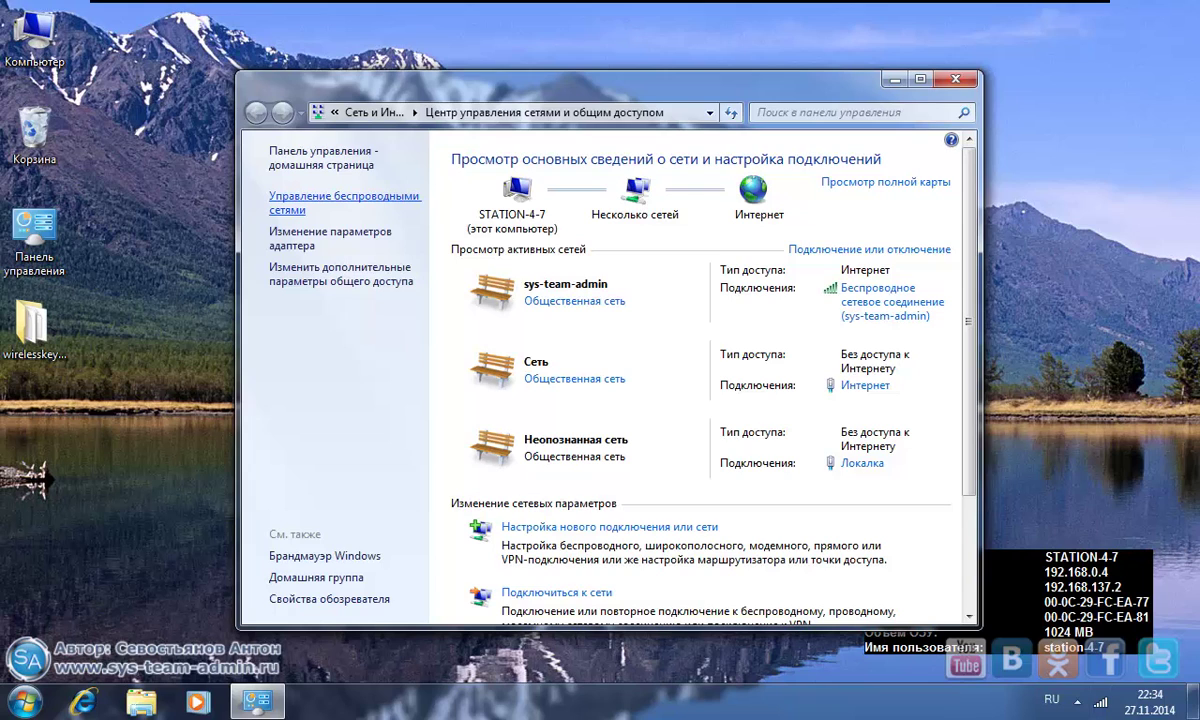
{"action": "left_click", "coordinate": [344, 198]}
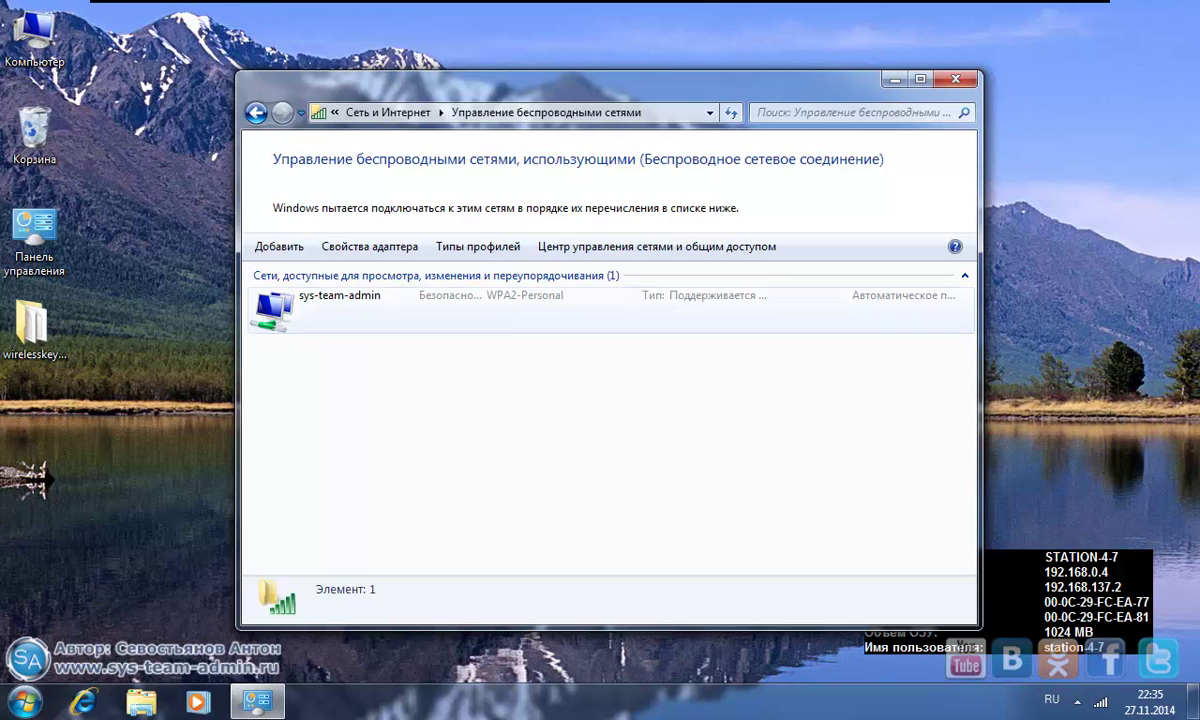
- Open the security properties of the saved sys-team-admin profile and toggle the display of its security key characters
{"action": "left_click", "coordinate": [340, 300]}
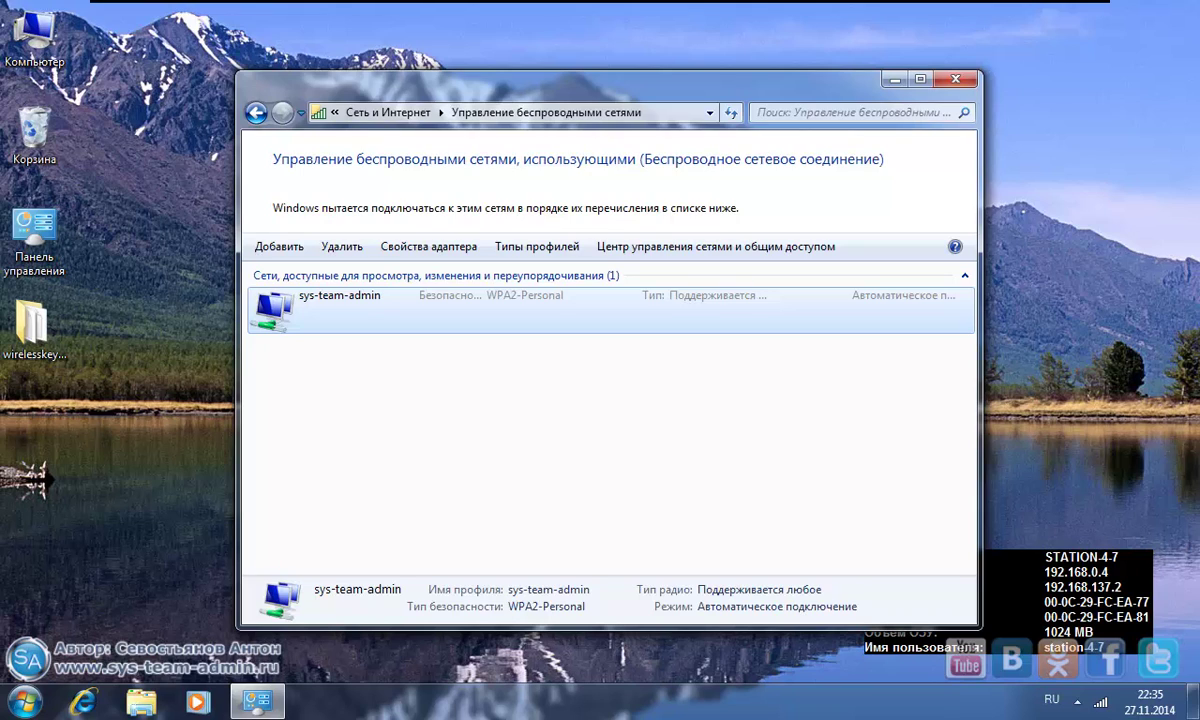
{"action": "right_click", "coordinate": [507, 312]}
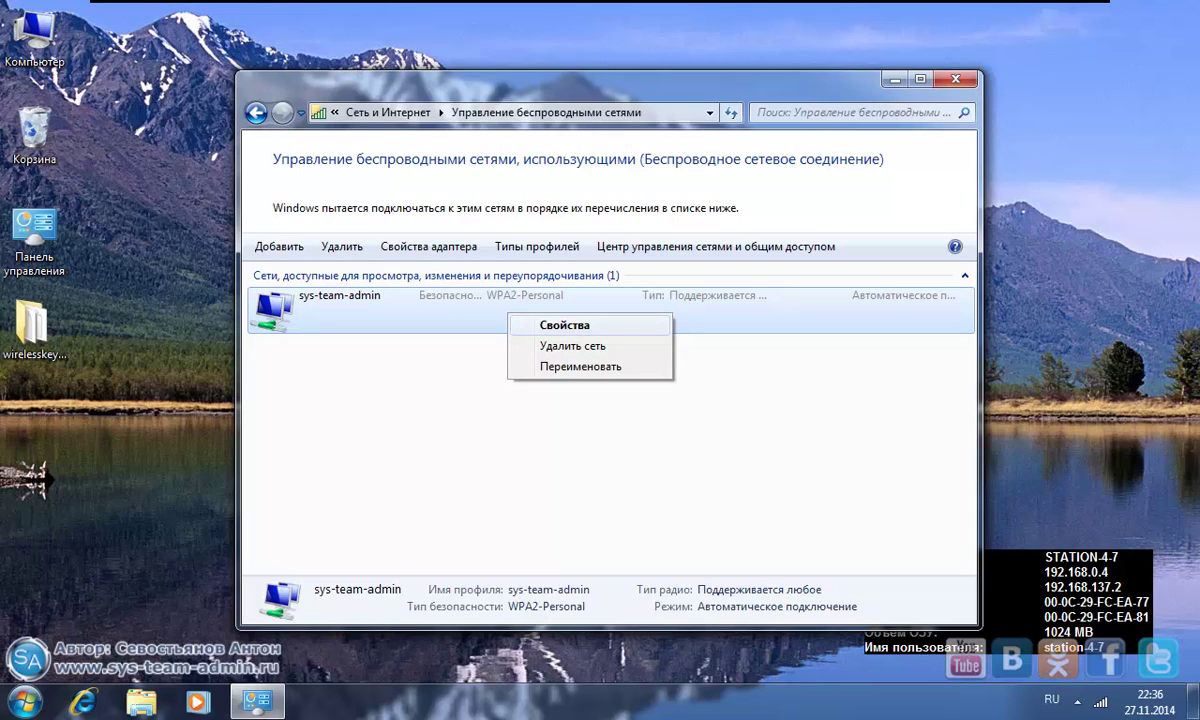
{"action": "left_click", "coordinate": [565, 325]}
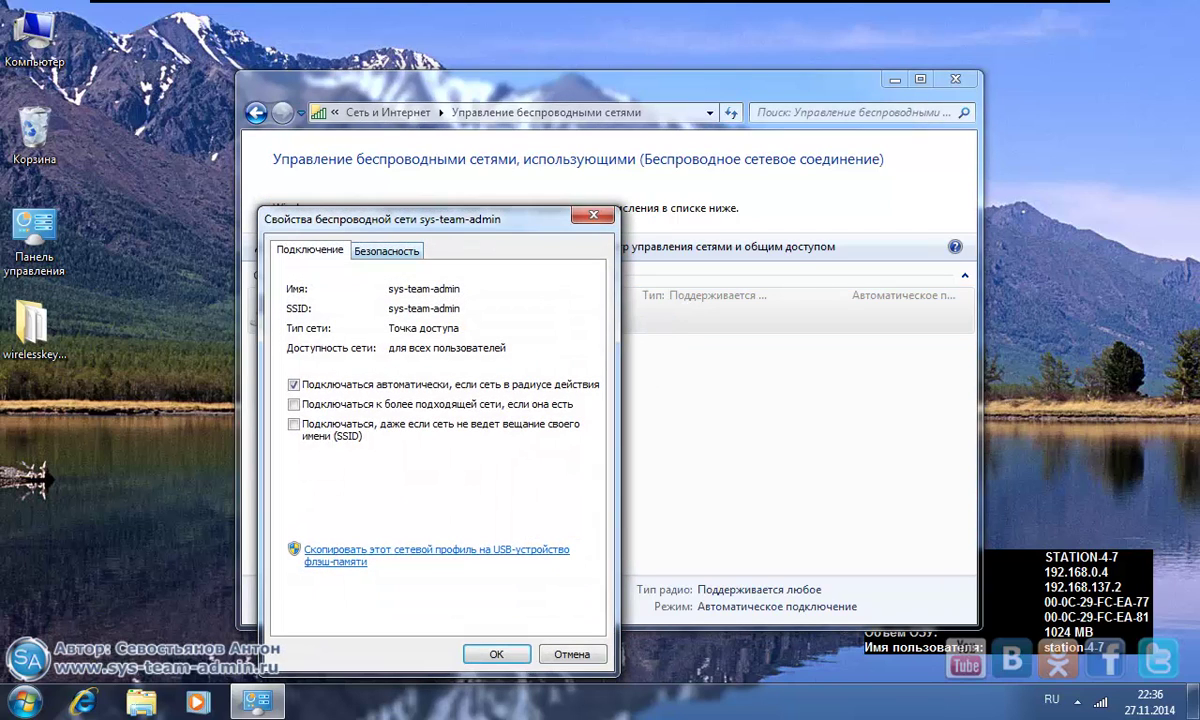
{"action": "left_click", "coordinate": [386, 250]}
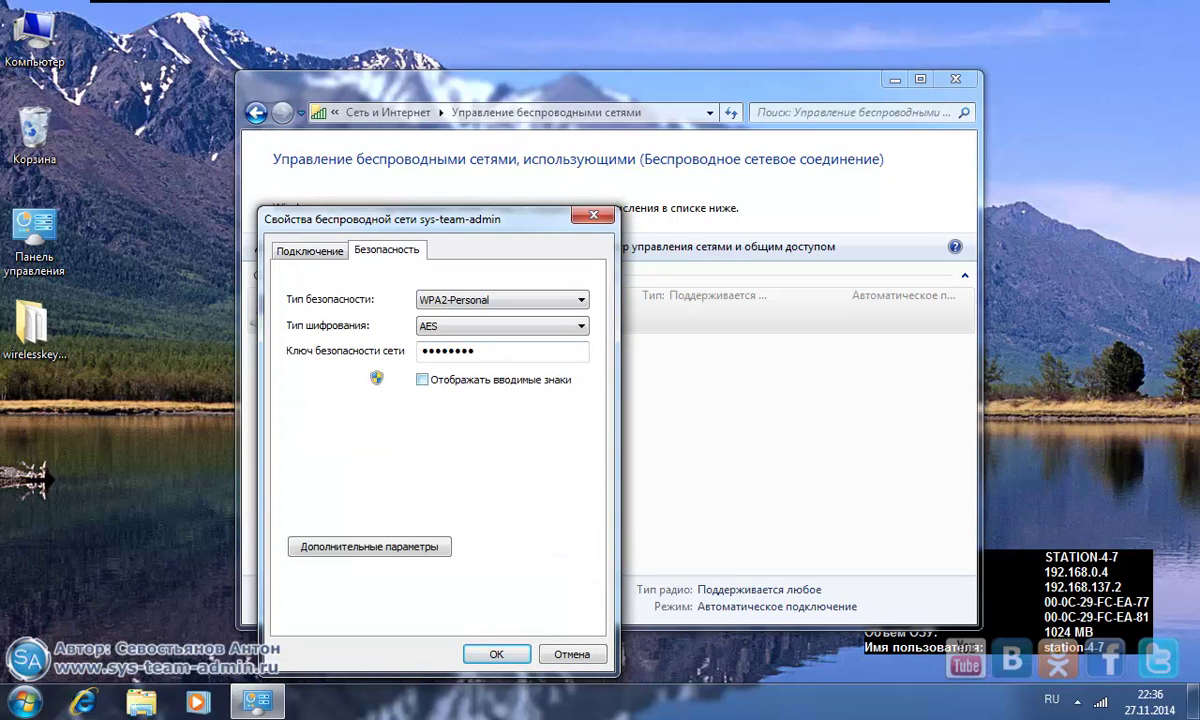
{"action": "left_click", "coordinate": [422, 379]}
{"action": "left_click", "coordinate": [422, 379]}
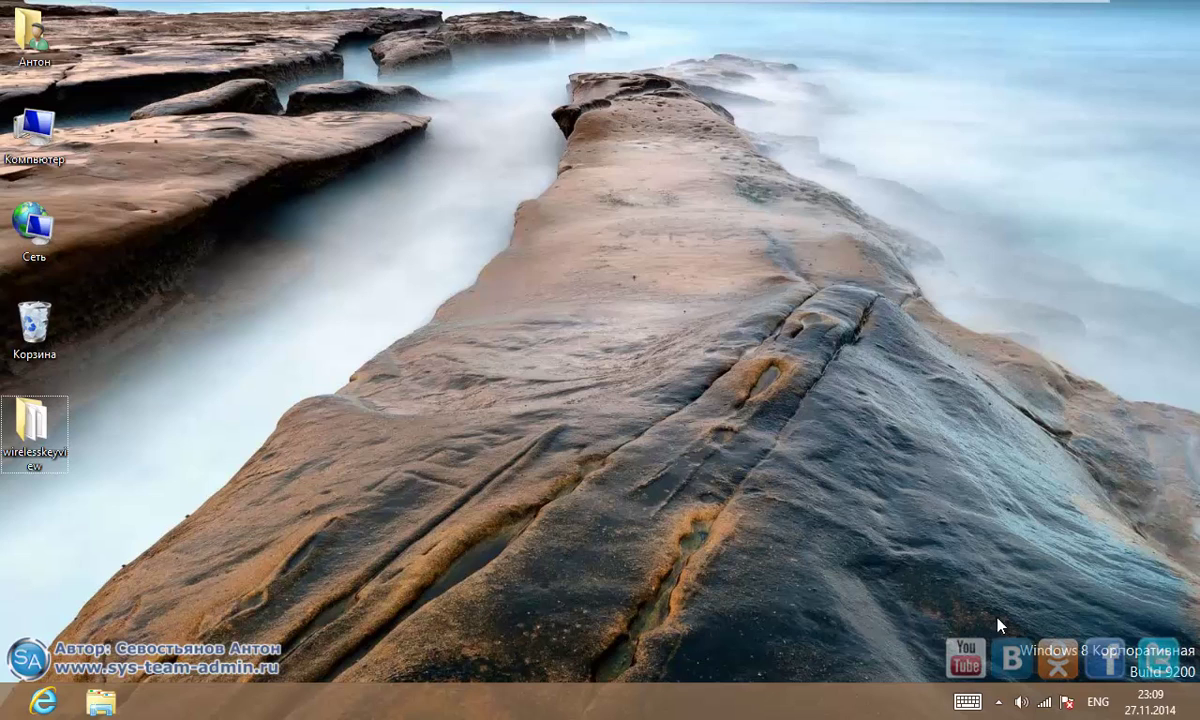
- On the Windows 8 computer, open the adapter settings from the Network and Sharing Center and show the status of Беспроводная сеть
{"action": "right_click", "coordinate": [1042, 701]}
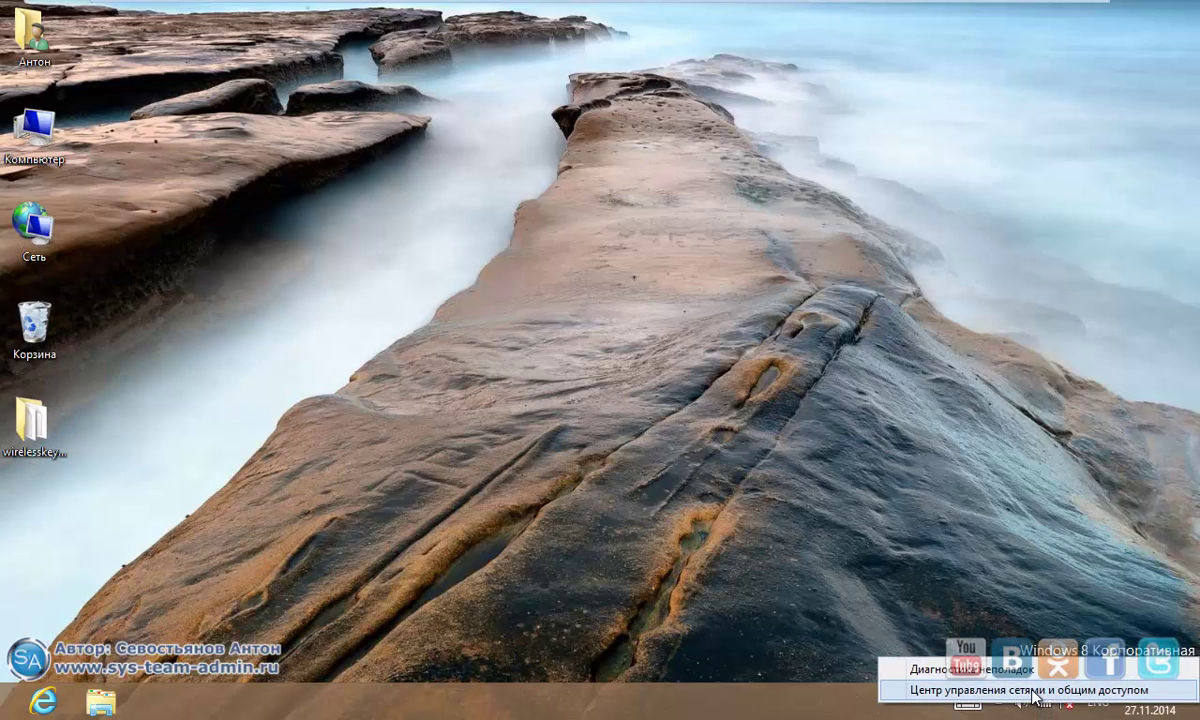
{"action": "left_click", "coordinate": [1034, 690]}
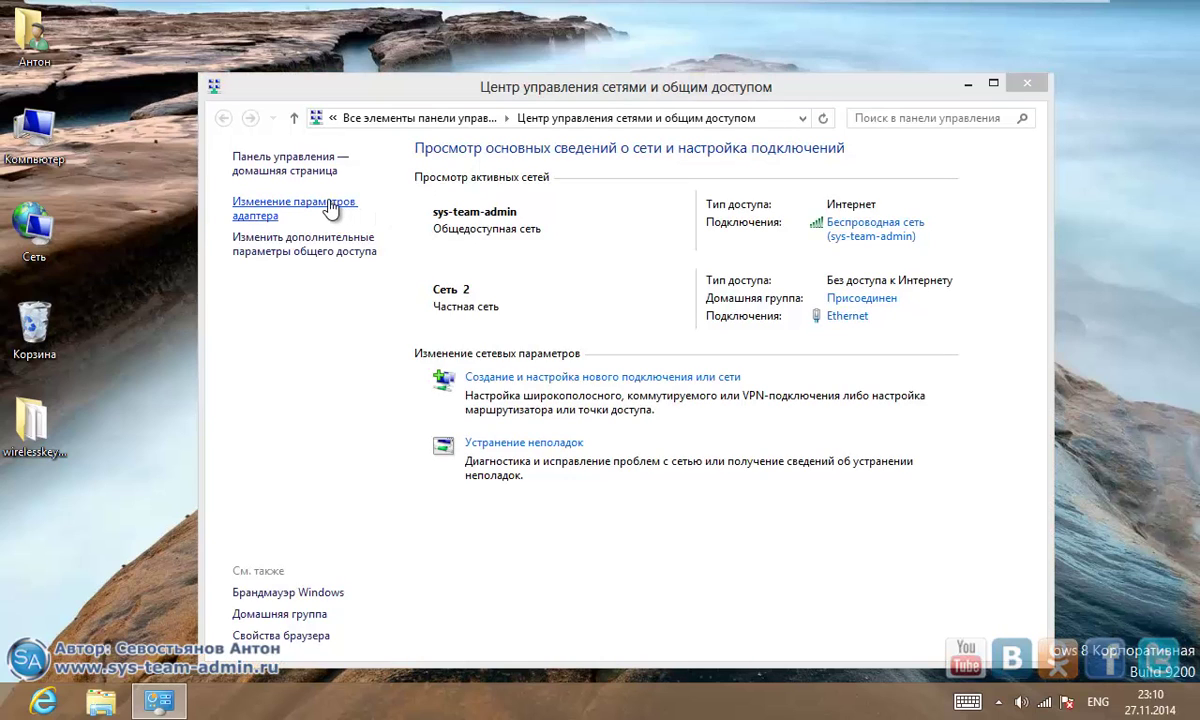
{"action": "left_click", "coordinate": [329, 205]}
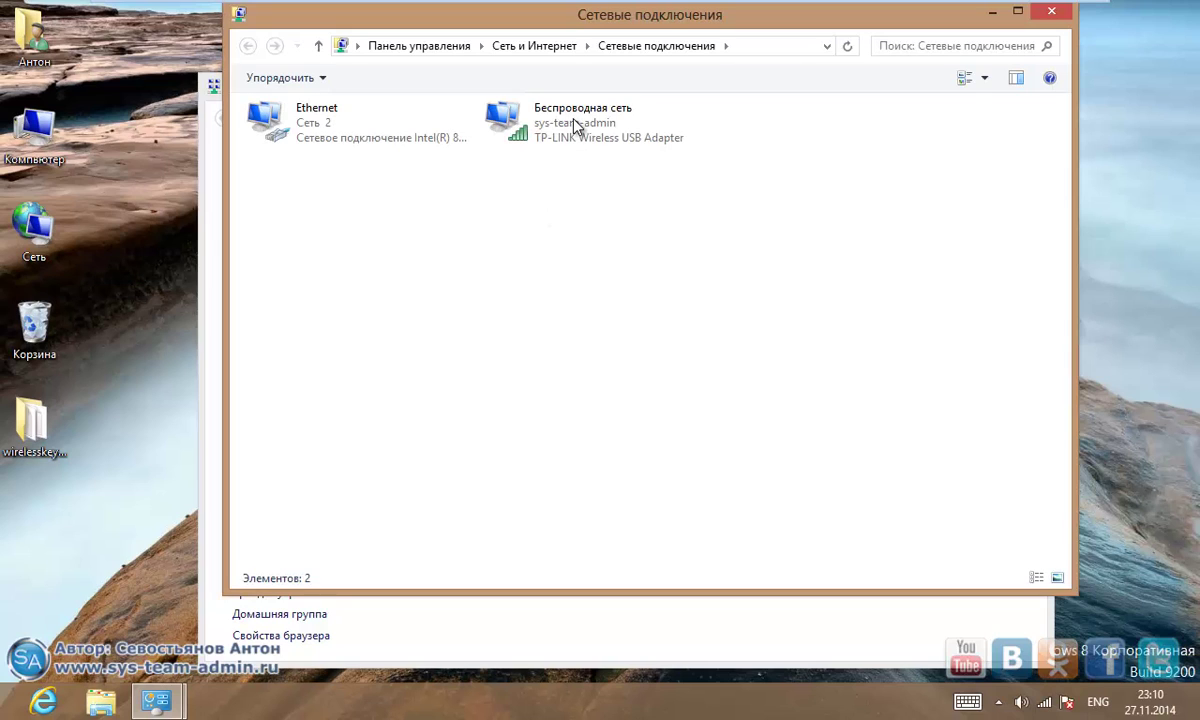
{"action": "left_click", "coordinate": [575, 121]}
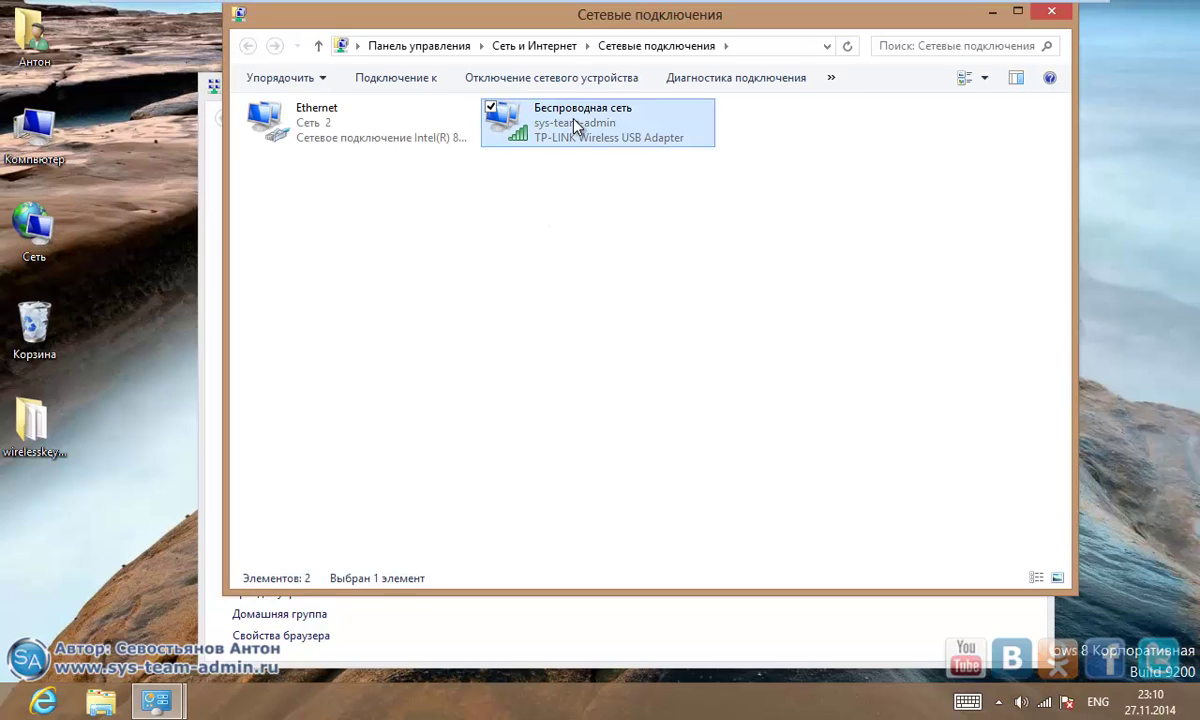
{"action": "right_click", "coordinate": [574, 120]}
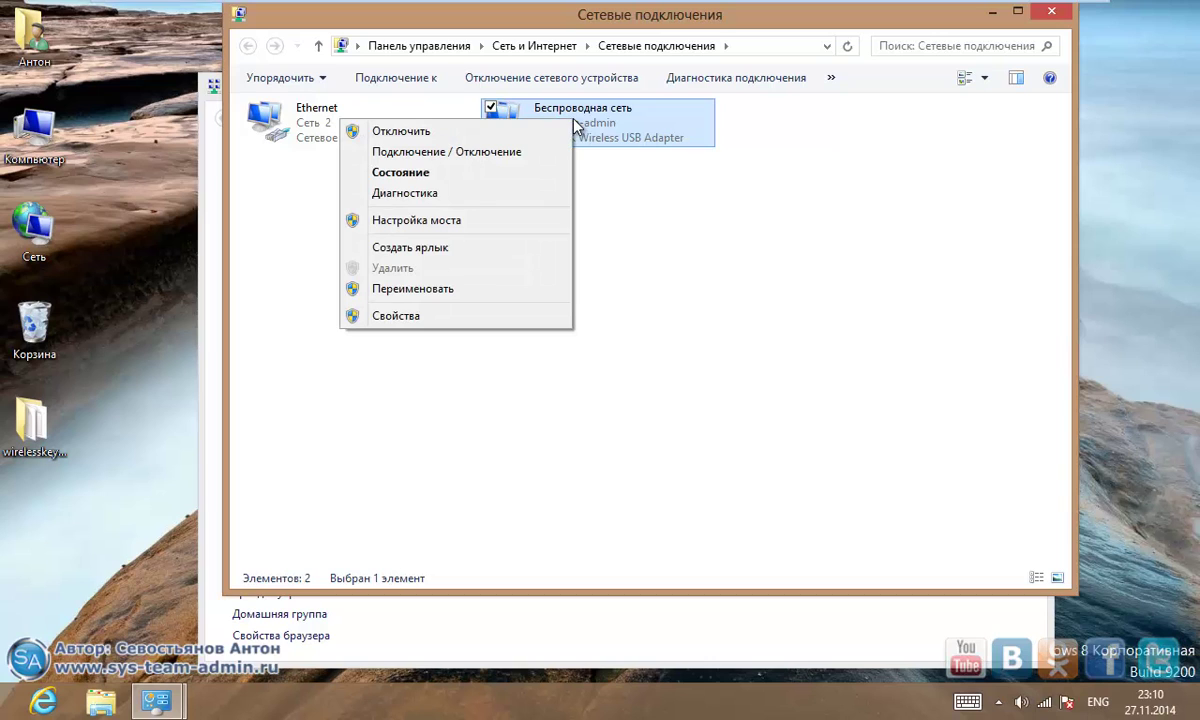
{"action": "left_click", "coordinate": [438, 176]}
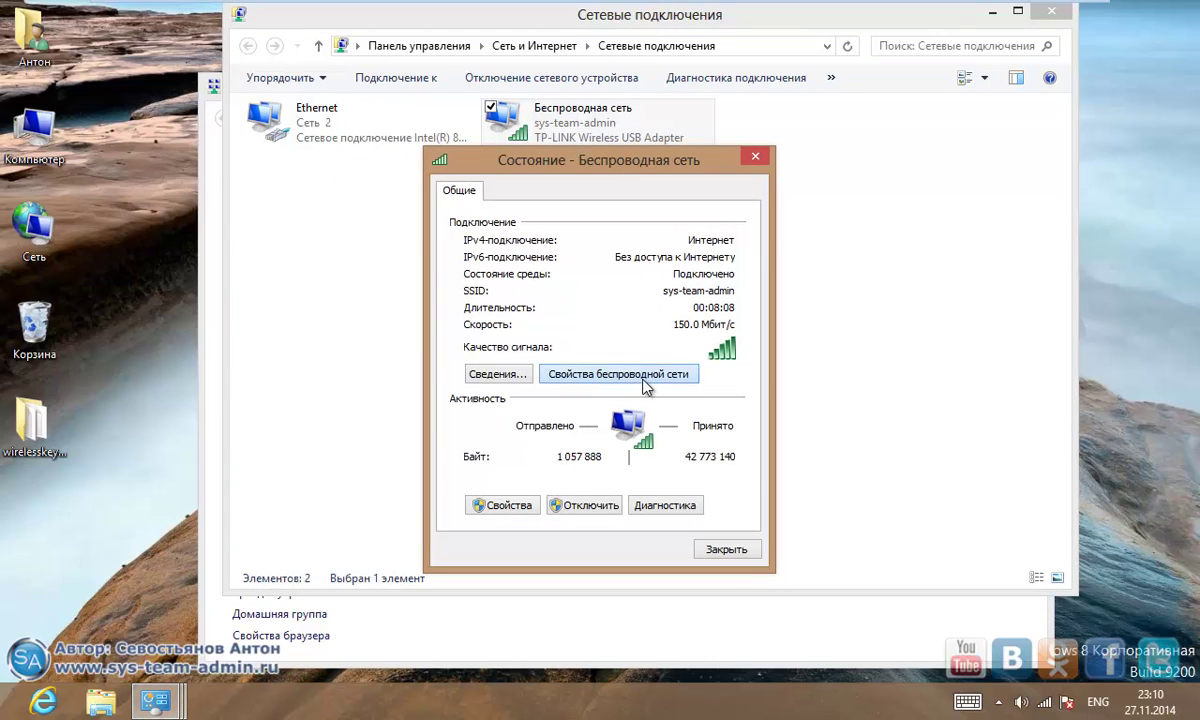
- View the security key settings in the sys-team-admin wireless network properties, and close the dialogs and the connections window
{"action": "left_click", "coordinate": [645, 387]}
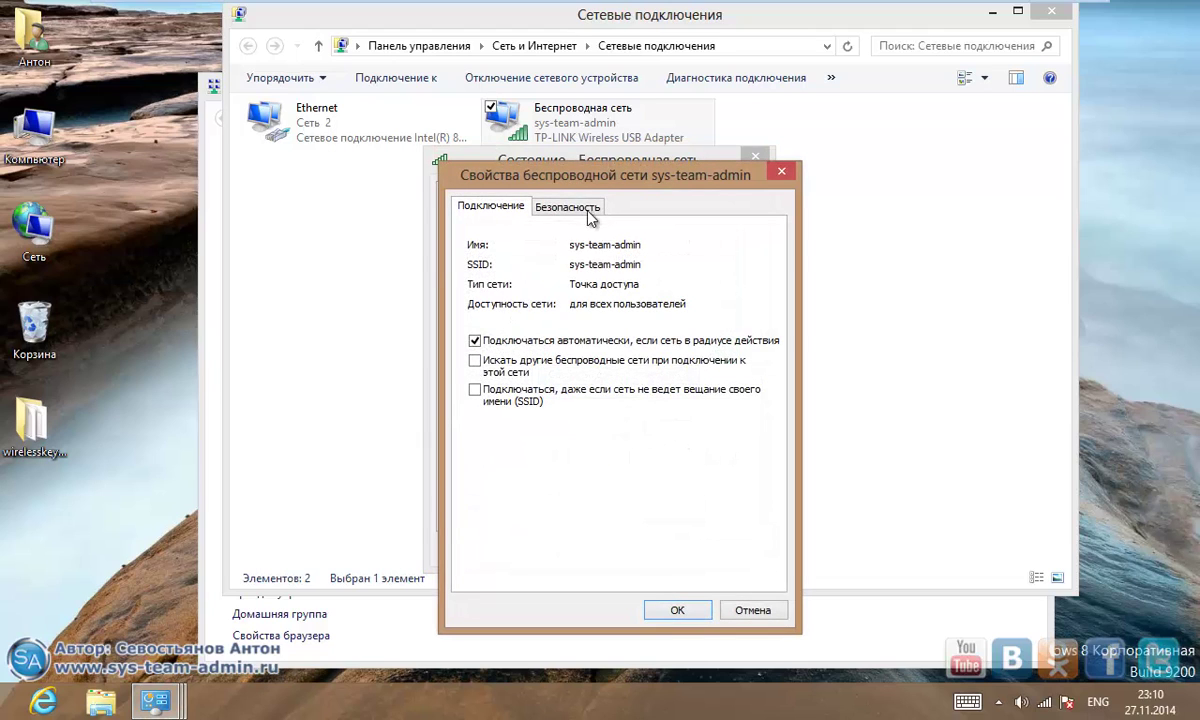
{"action": "left_click", "coordinate": [578, 206]}
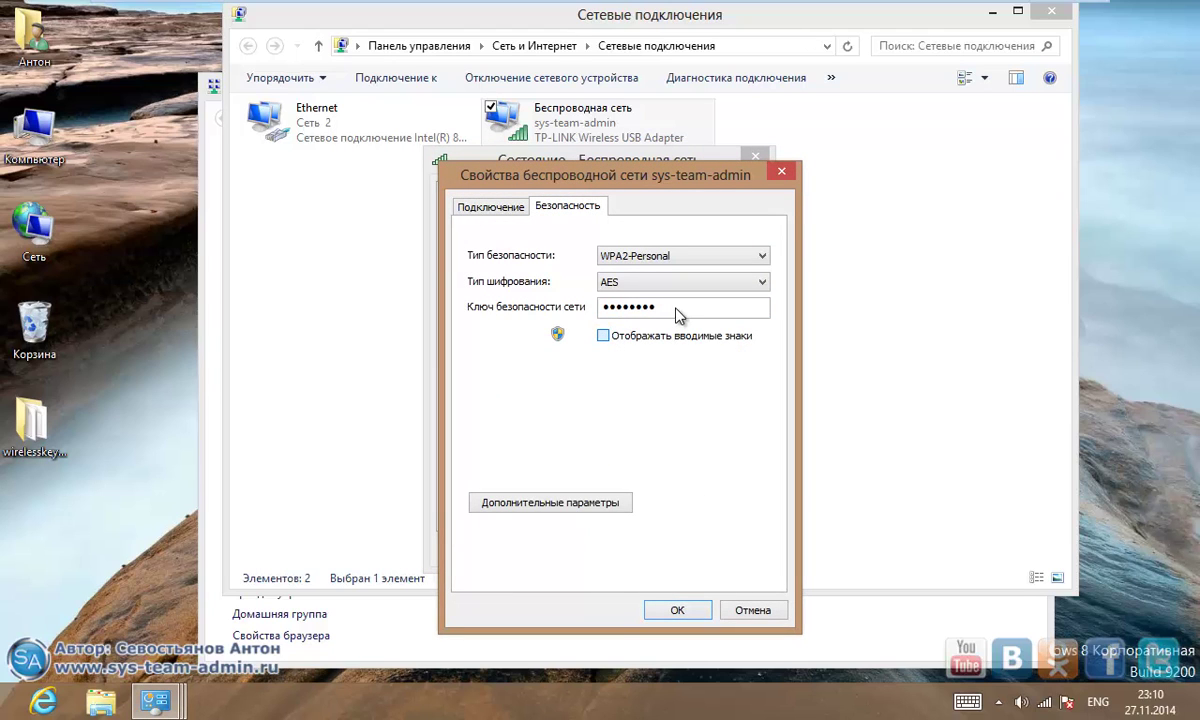
{"action": "key", "text": "alt+o"}
{"action": "left_click", "coordinate": [755, 610]}
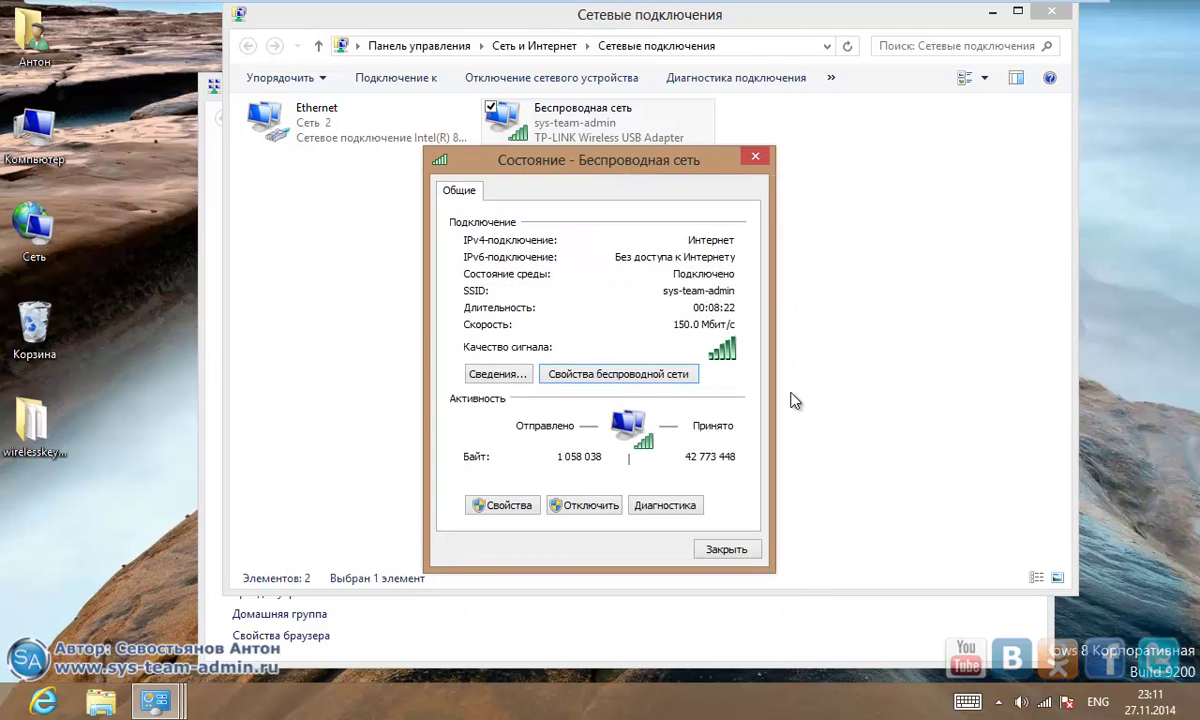
{"action": "left_click", "coordinate": [743, 563]}
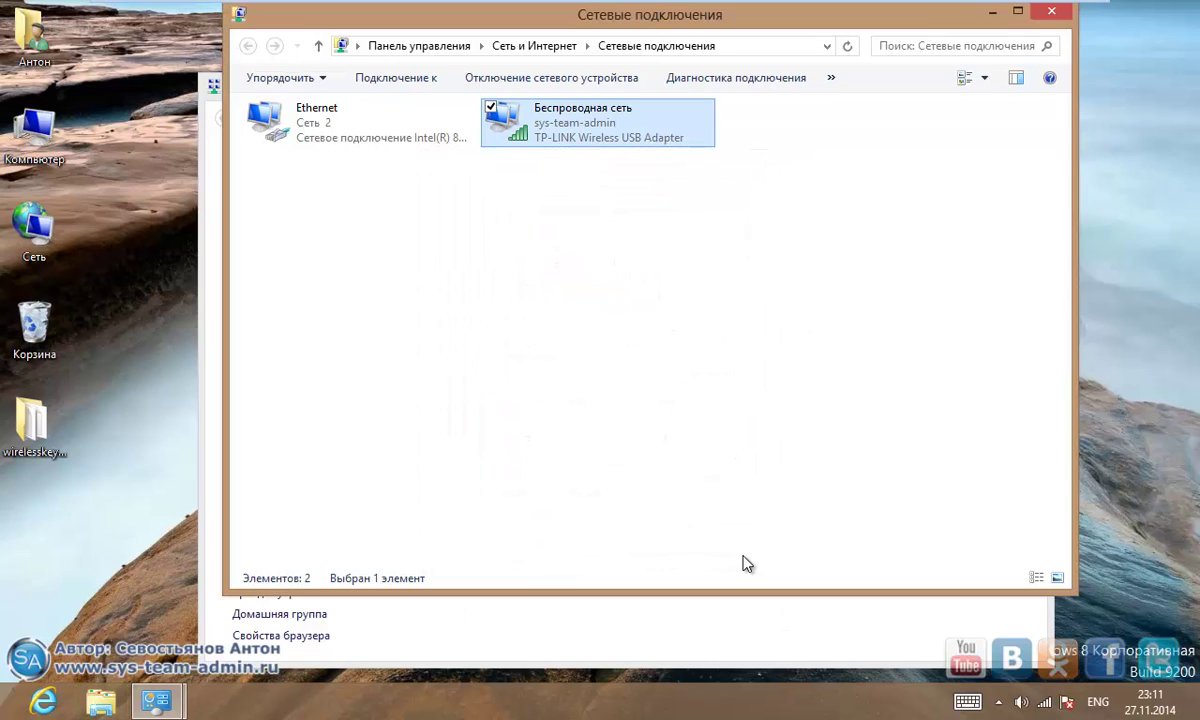
{"action": "left_click", "coordinate": [1051, 11]}
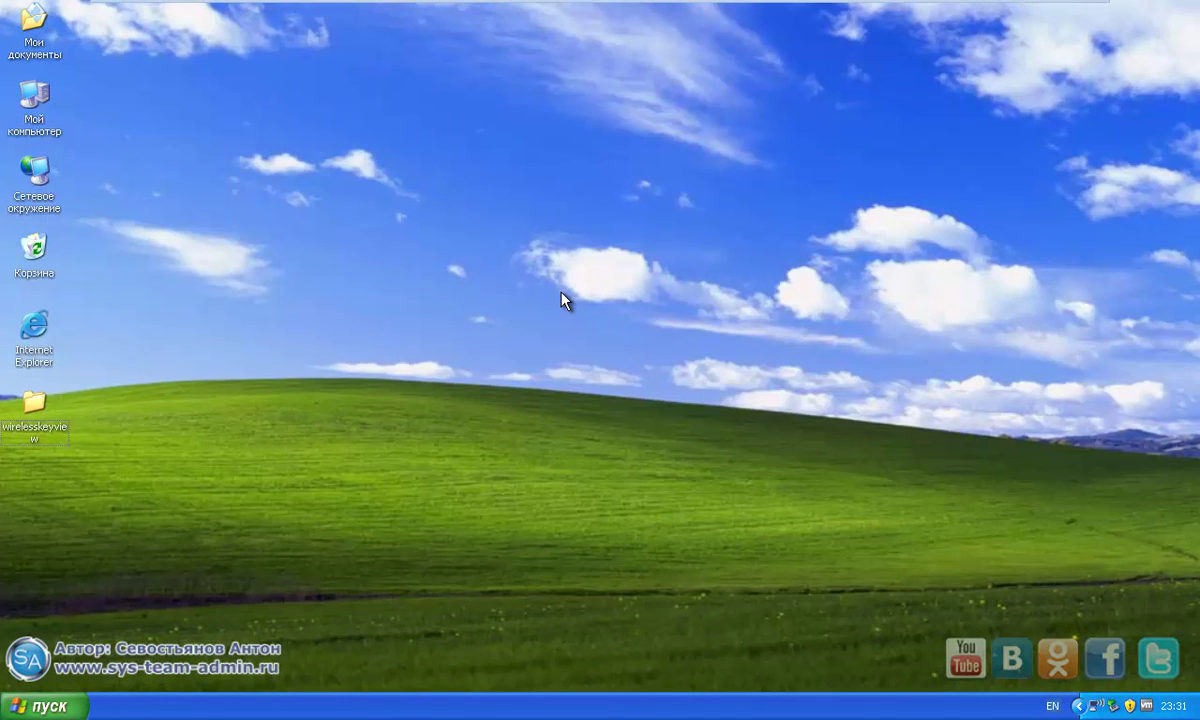
- On the Windows XP computer, open the list of network connections
{"action": "left_click", "coordinate": [42, 706]}
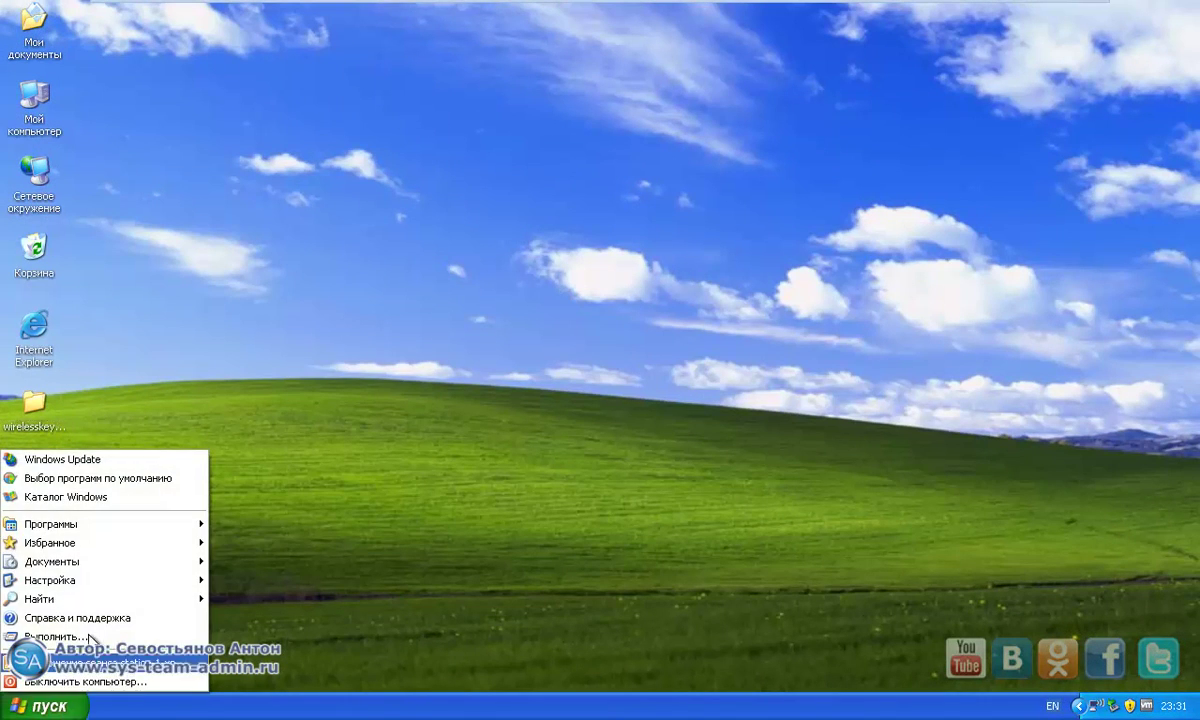
{"action": "mouse_move", "coordinate": [146, 588]}
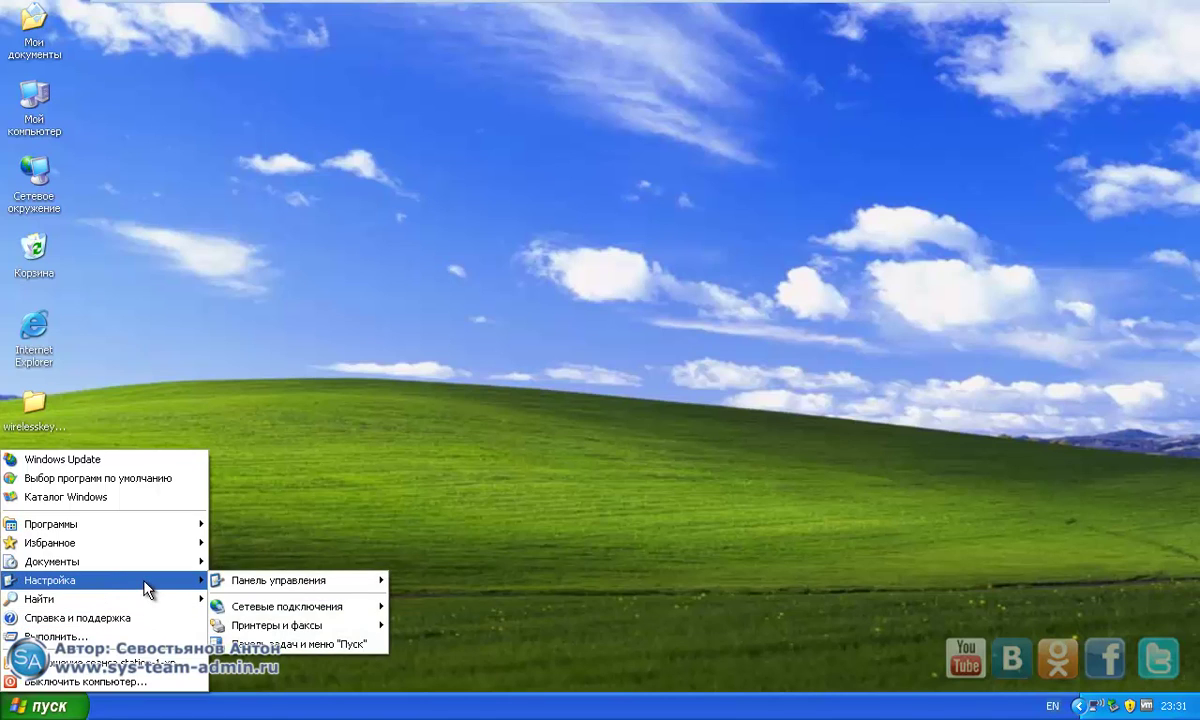
{"action": "left_click", "coordinate": [330, 608]}
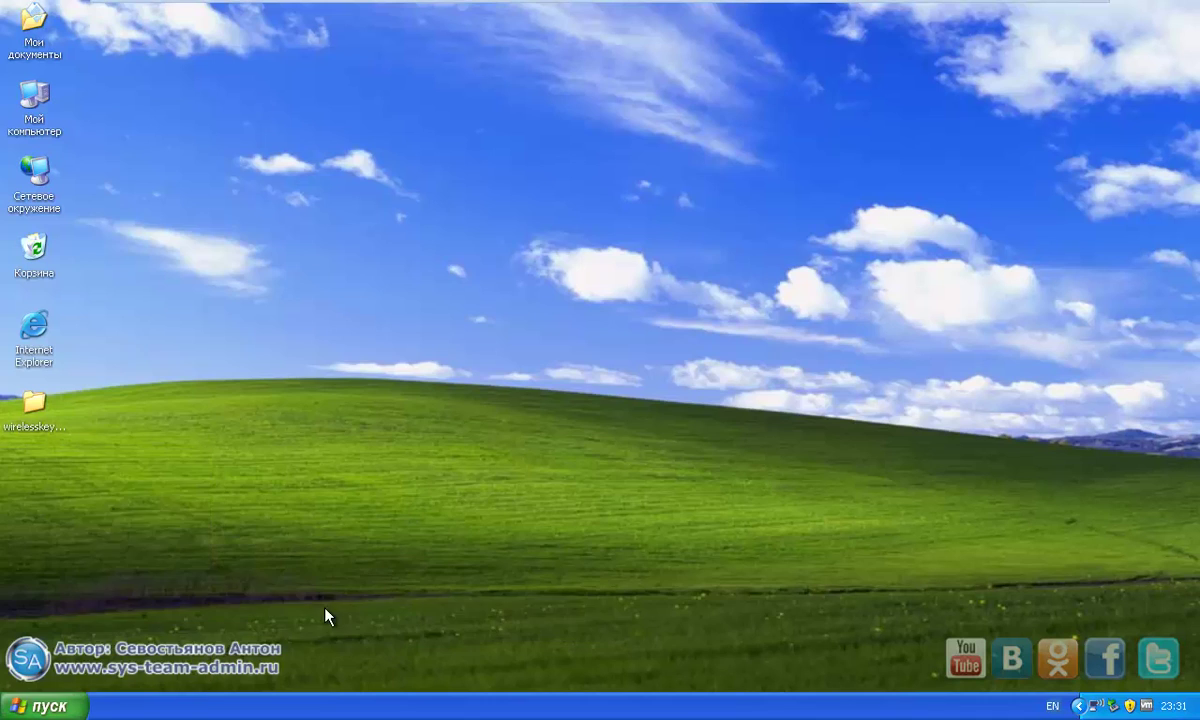
- Open the wireless network settings in the properties of Беспроводное сетевое соединение 2 and select the preferred network HOME
{"action": "left_click", "coordinate": [636, 274]}
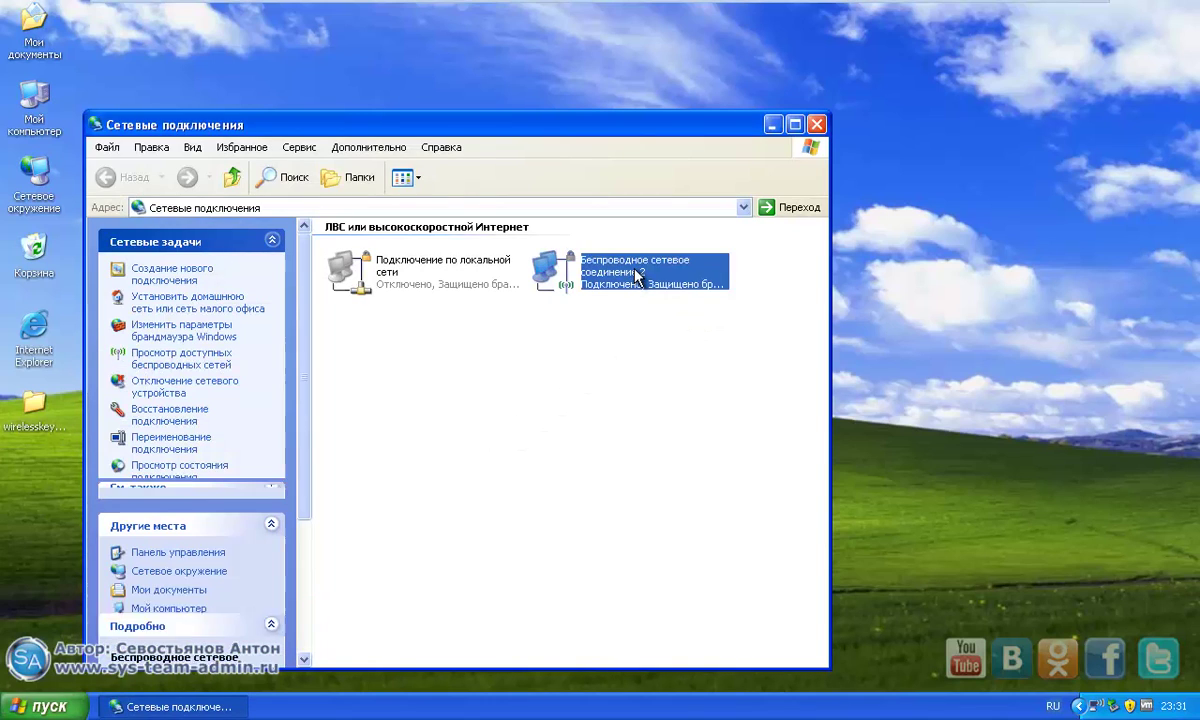
{"action": "right_click", "coordinate": [637, 276]}
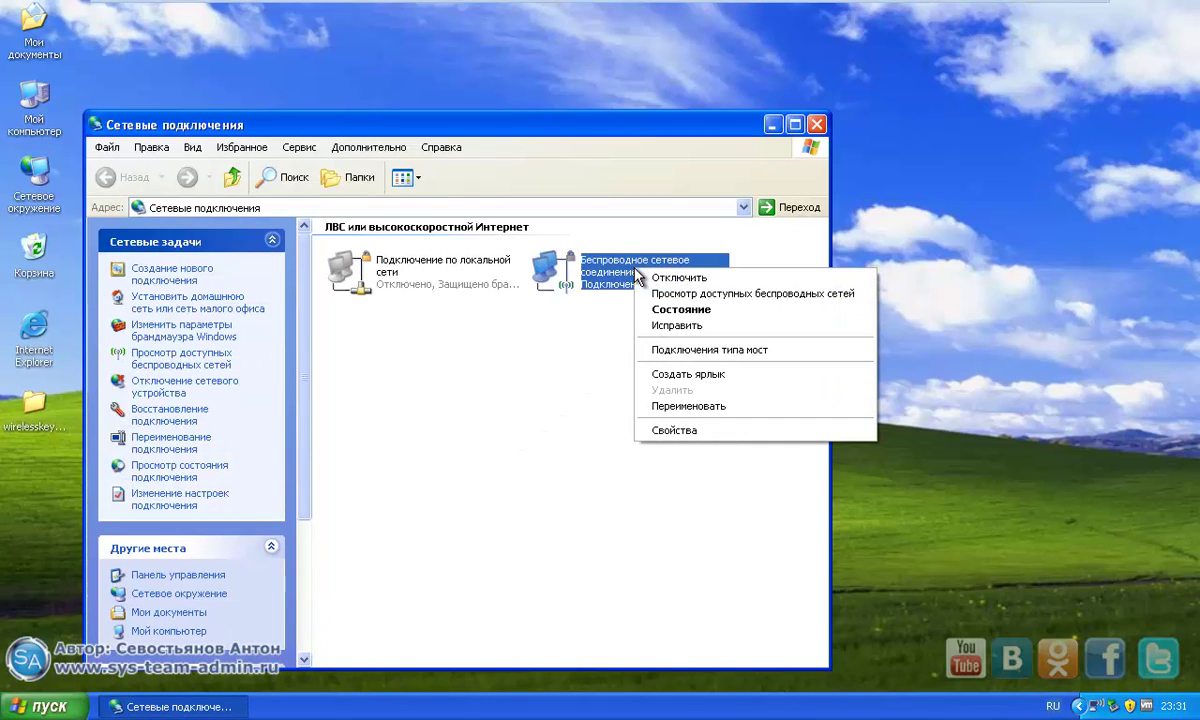
{"action": "left_click", "coordinate": [675, 430]}
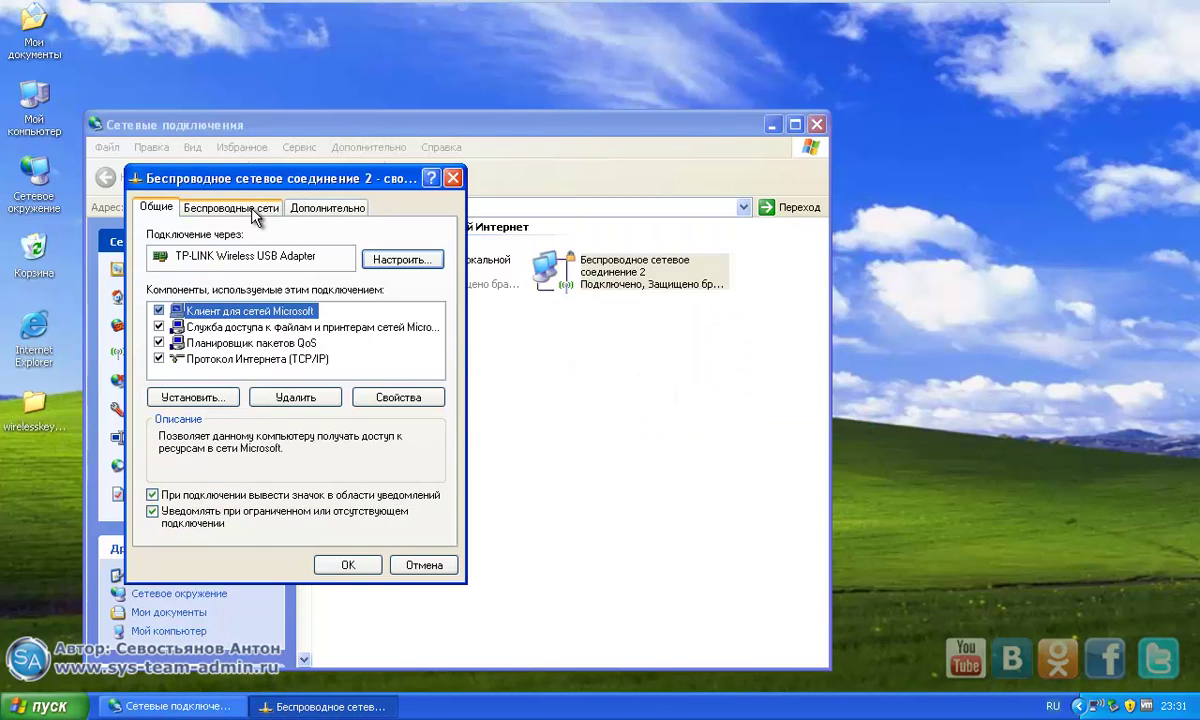
{"action": "left_click", "coordinate": [252, 210]}
{"action": "left_click", "coordinate": [266, 395]}
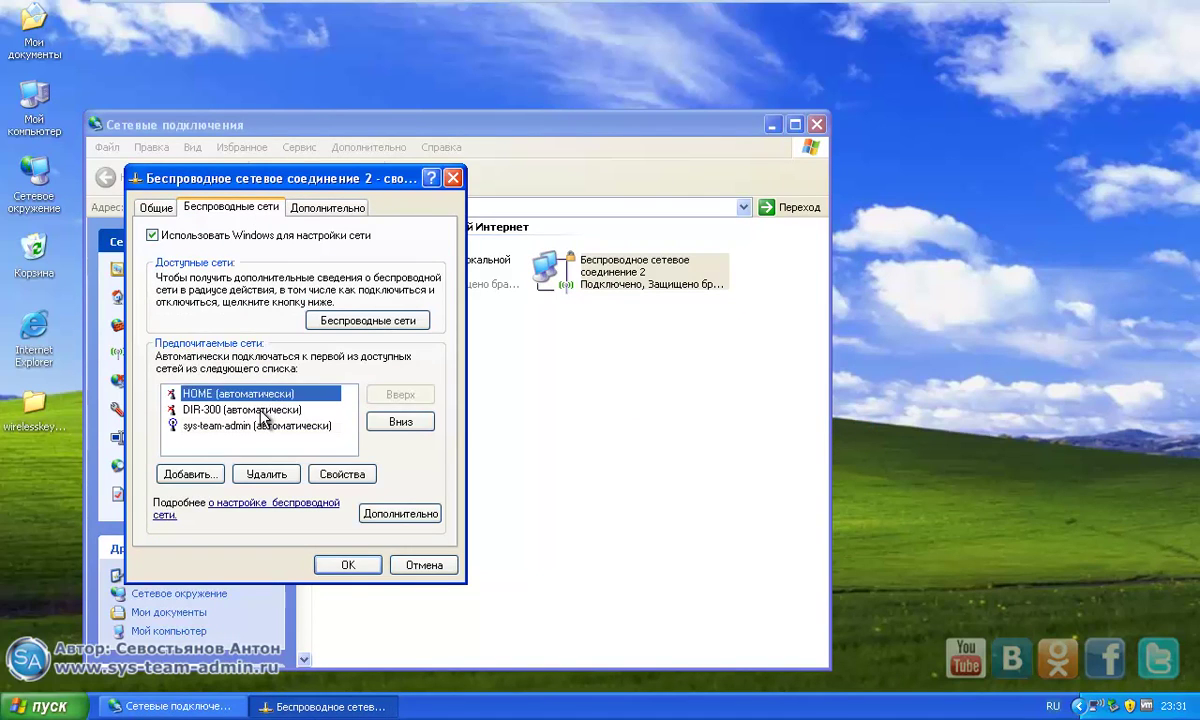
- Select DIR-300 and then sys-team-admin among the preferred networks and view the sys-team-admin network key properties
{"action": "left_click", "coordinate": [252, 409]}
{"action": "left_click", "coordinate": [278, 426]}
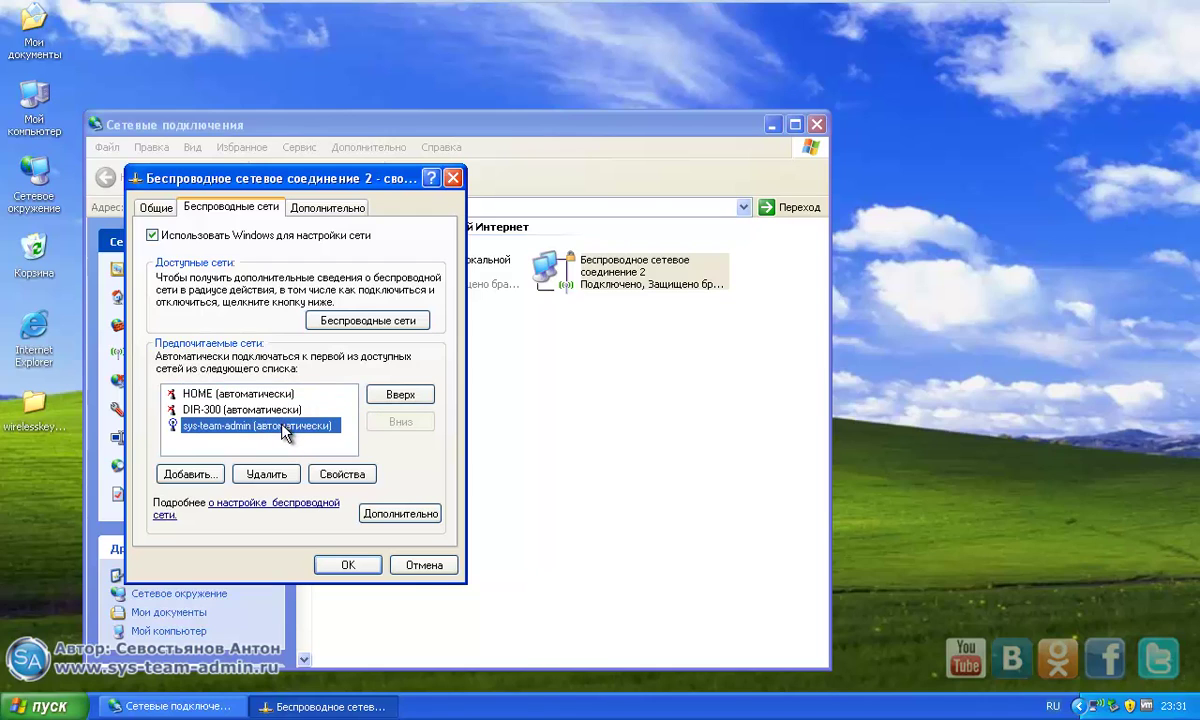
{"action": "left_click", "coordinate": [336, 466]}
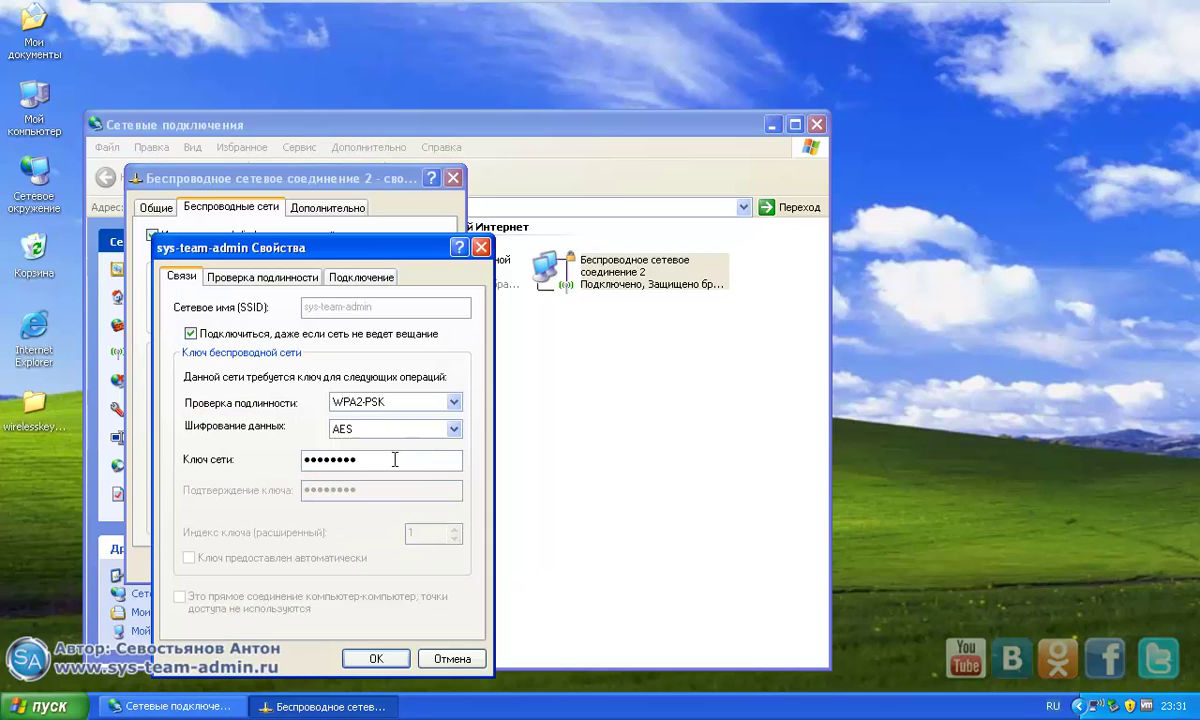
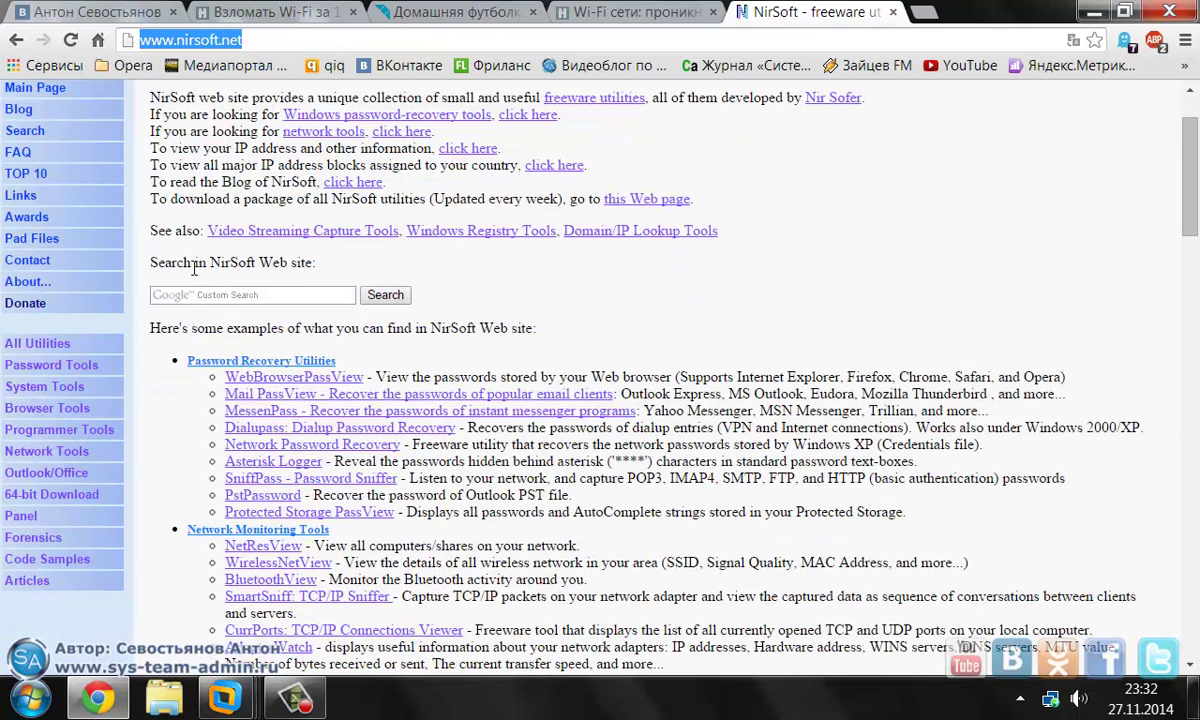
- On the NirSoft website in the browser, open the WirelessKeyView page from the password tools list and find its download links
{"action": "left_click", "coordinate": [88, 373]}
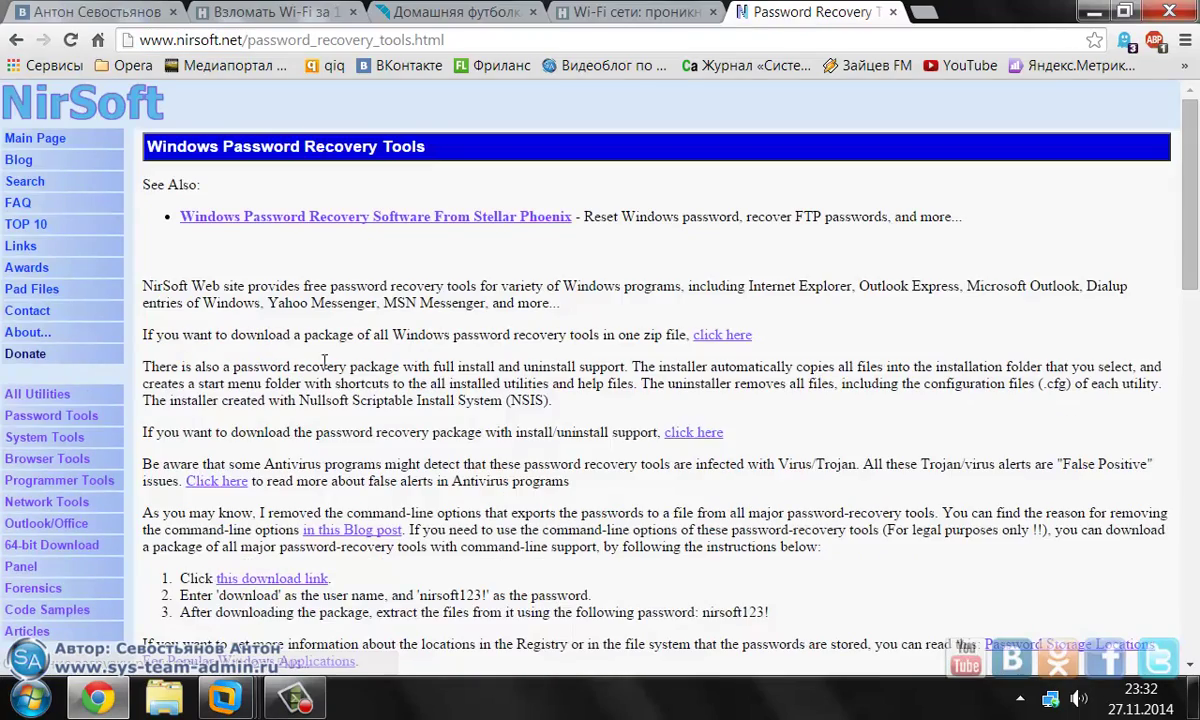
{"action": "scroll", "coordinate": [474, 388], "scroll_direction": "down", "scroll_amount": 15}
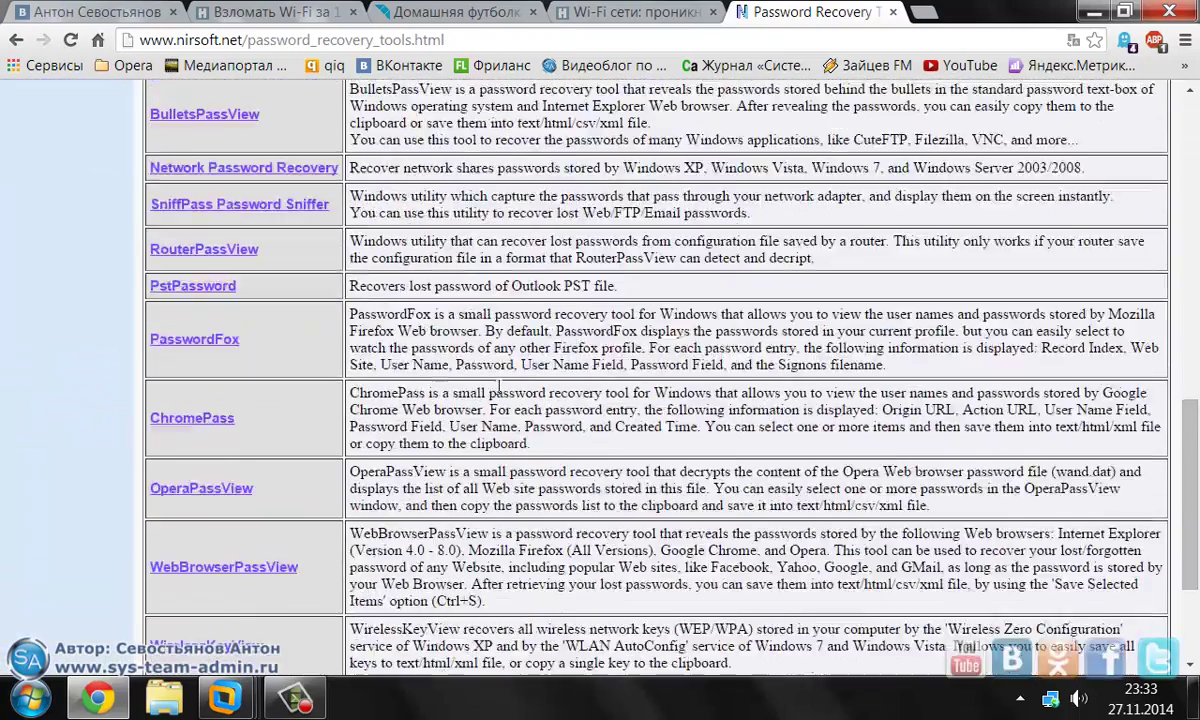
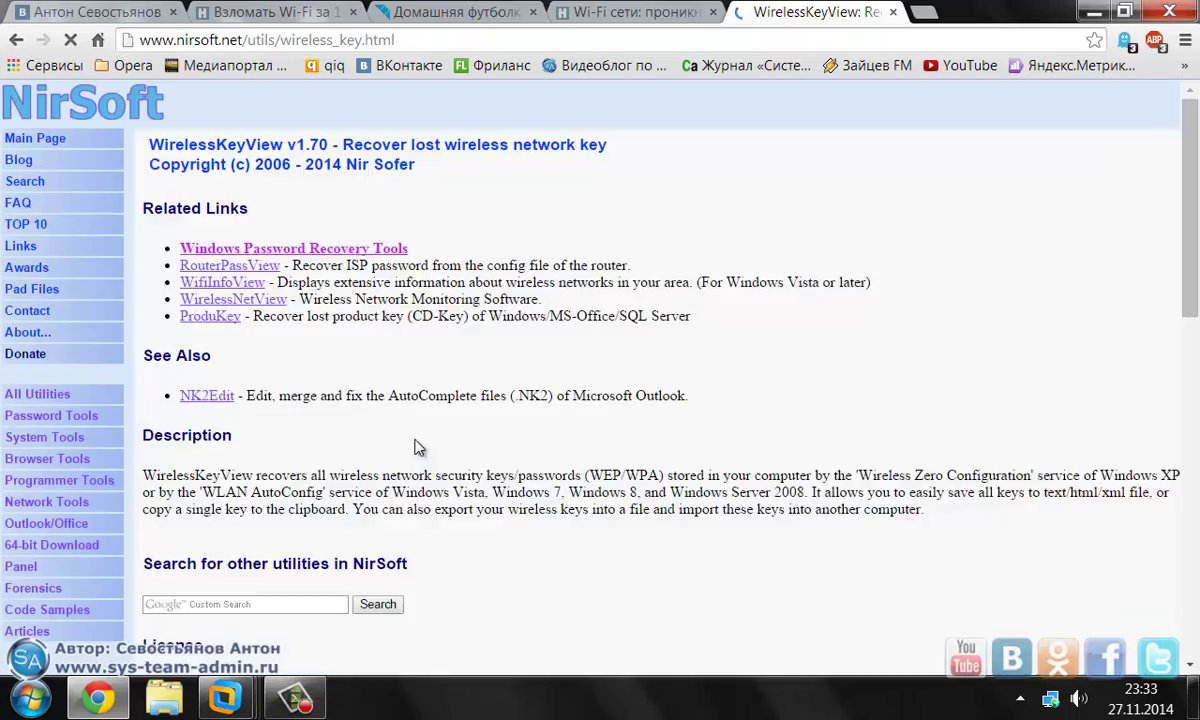
{"action": "scroll", "coordinate": [418, 450], "scroll_direction": "down", "scroll_amount": 20}
{"action": "scroll", "coordinate": [520, 437], "scroll_direction": "down", "scroll_amount": 20}
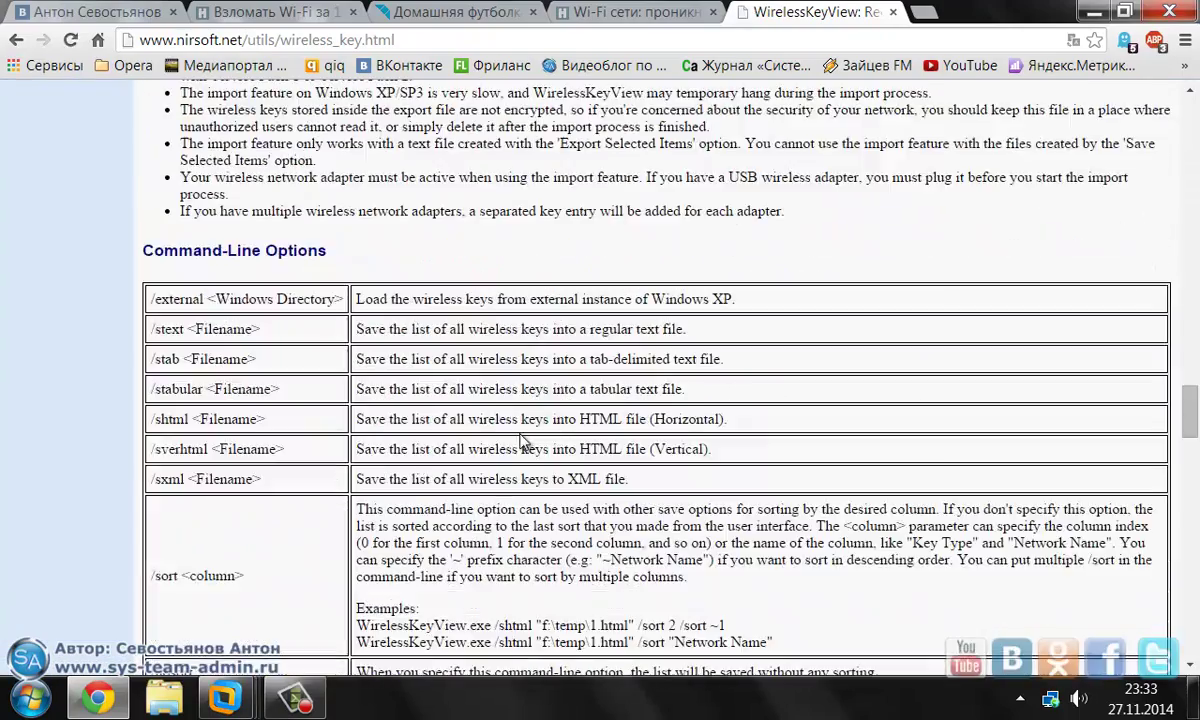
{"action": "scroll", "coordinate": [521, 442], "scroll_direction": "down", "scroll_amount": 15}
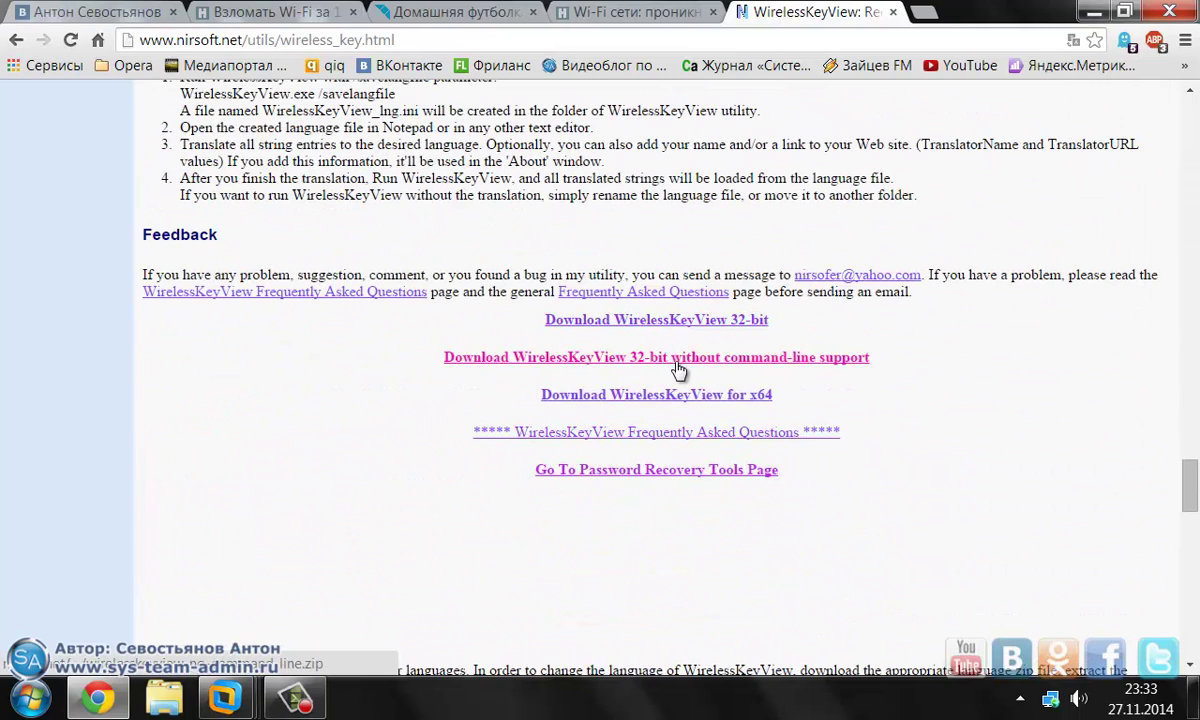
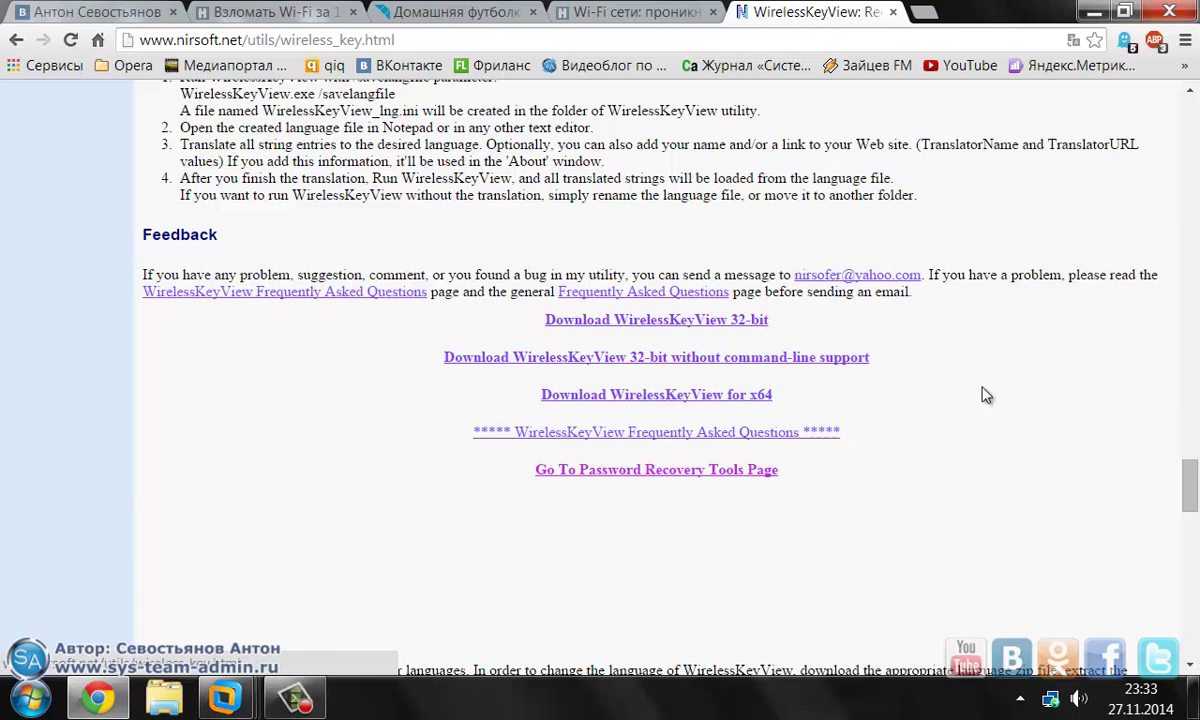
- Look through the table of WirelessKeyView translations for the Russian language file
{"action": "scroll", "coordinate": [960, 438], "scroll_direction": "down", "scroll_amount": 5}
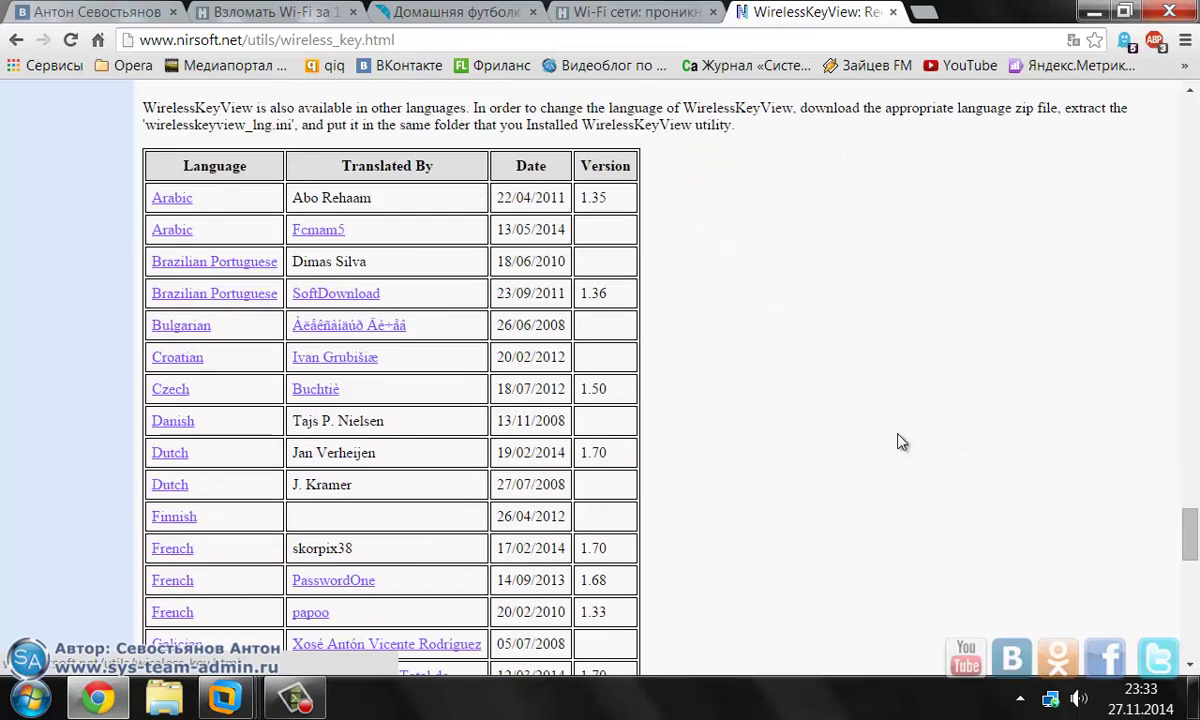
{"action": "scroll", "coordinate": [568, 458], "scroll_direction": "down", "scroll_amount": 3}
{"action": "scroll", "coordinate": [495, 447], "scroll_direction": "down", "scroll_amount": 5}
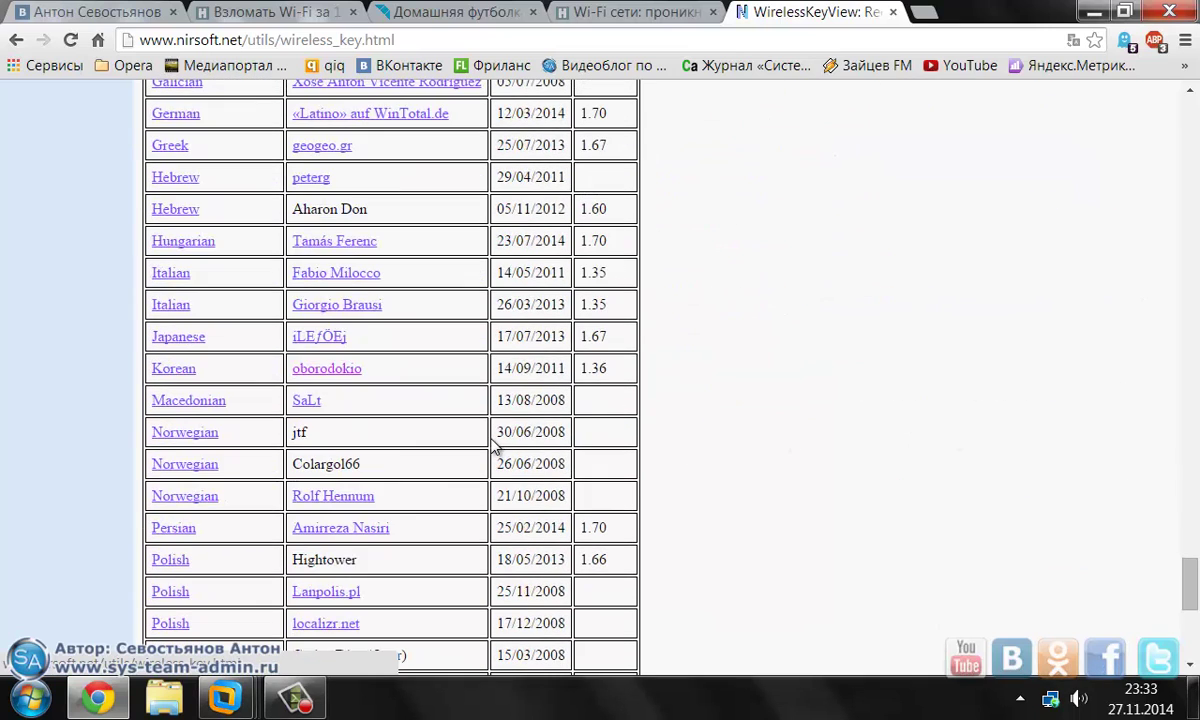
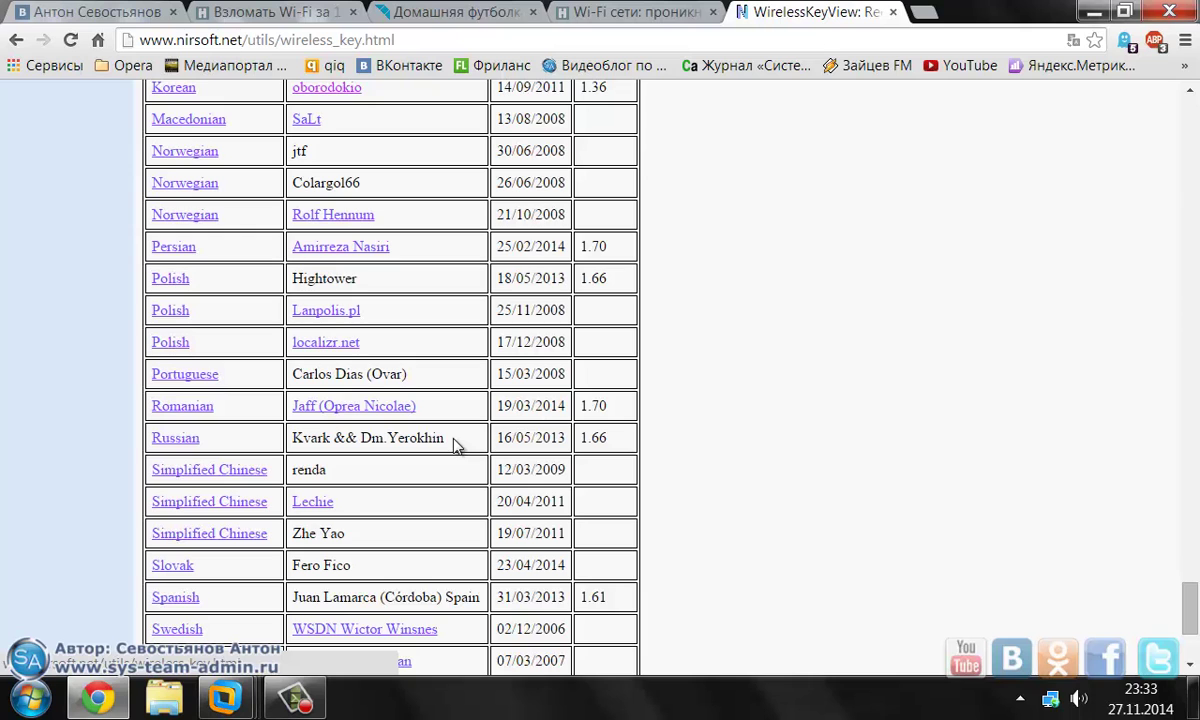
- Switch to the work-station-1-xp computer and close the wireless properties dialogs and the network connections window
{"action": "mouse_move", "coordinate": [255, 685]}
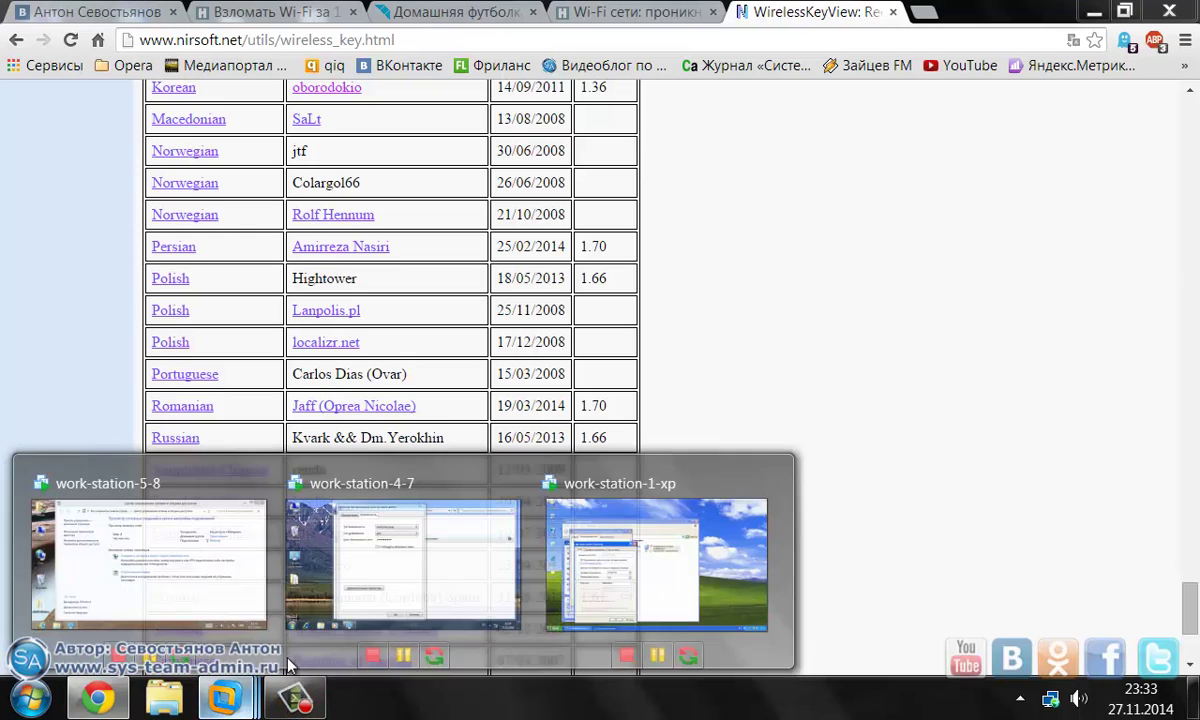
{"action": "left_click", "coordinate": [665, 500]}
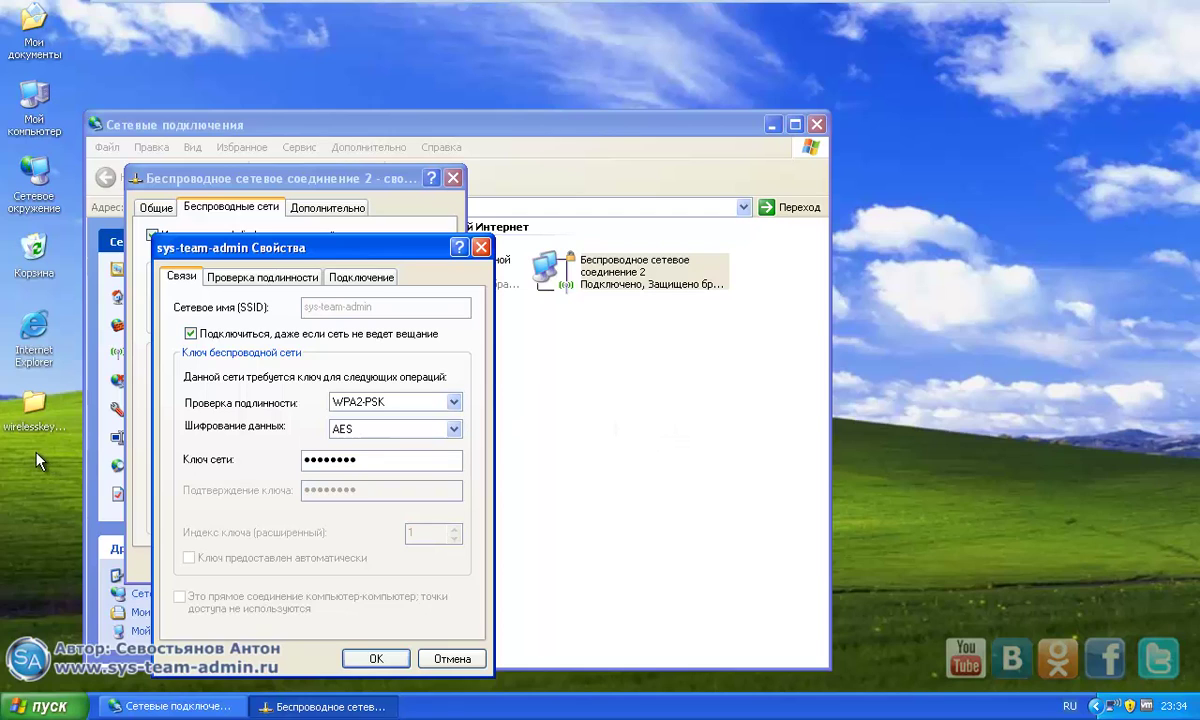
{"action": "key", "text": "Escape"}
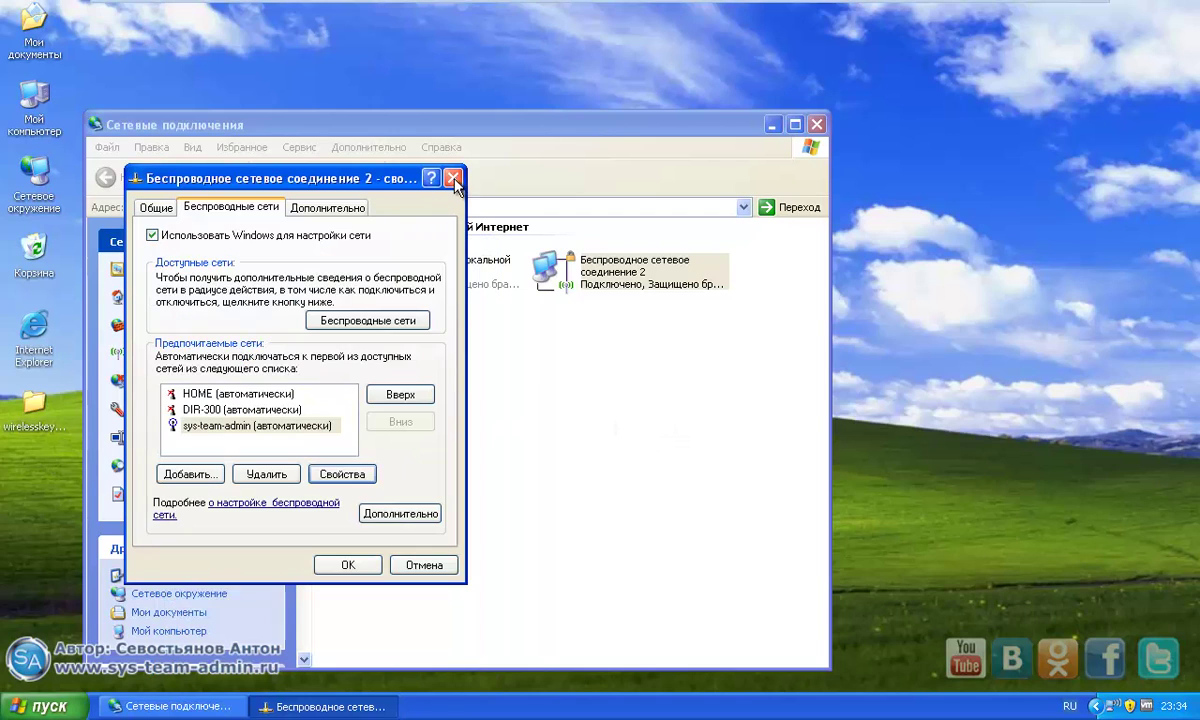
{"action": "left_click", "coordinate": [453, 179]}
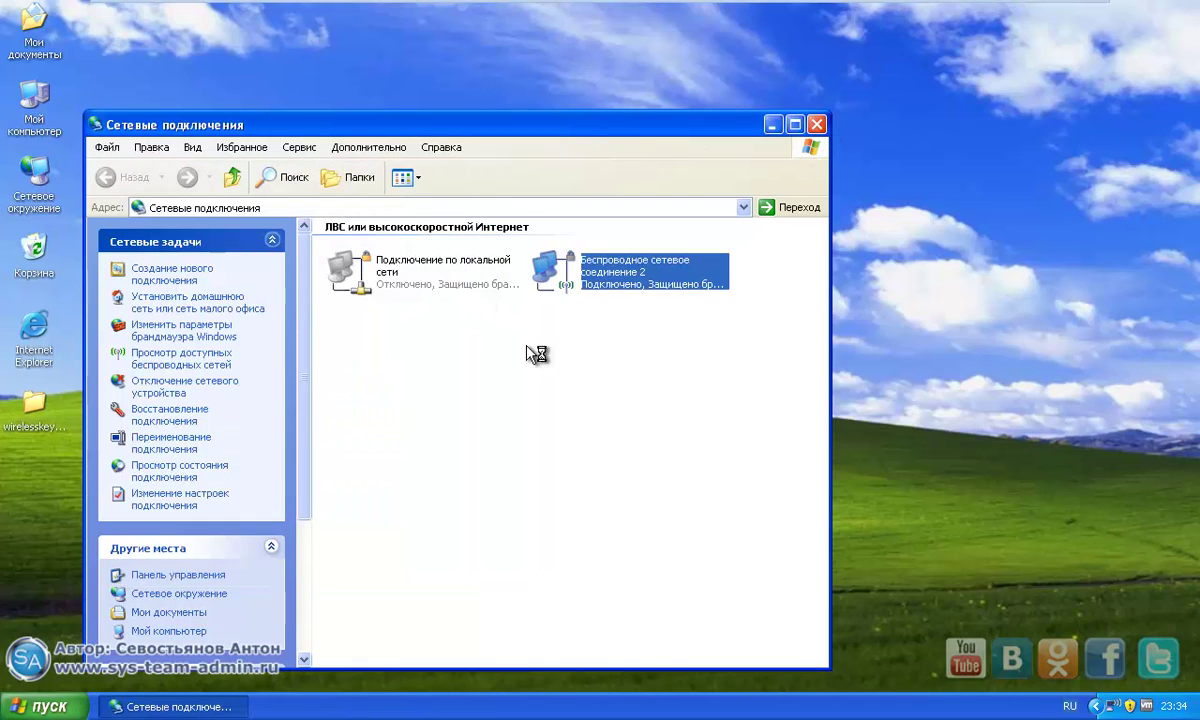
{"action": "key", "text": "alt+F4"}
- Launch WirelessKeyView from the wirelesskeyview desktop folder and widen the Ключ (Hex) column to show the full keys
{"action": "double_click", "coordinate": [40, 412]}
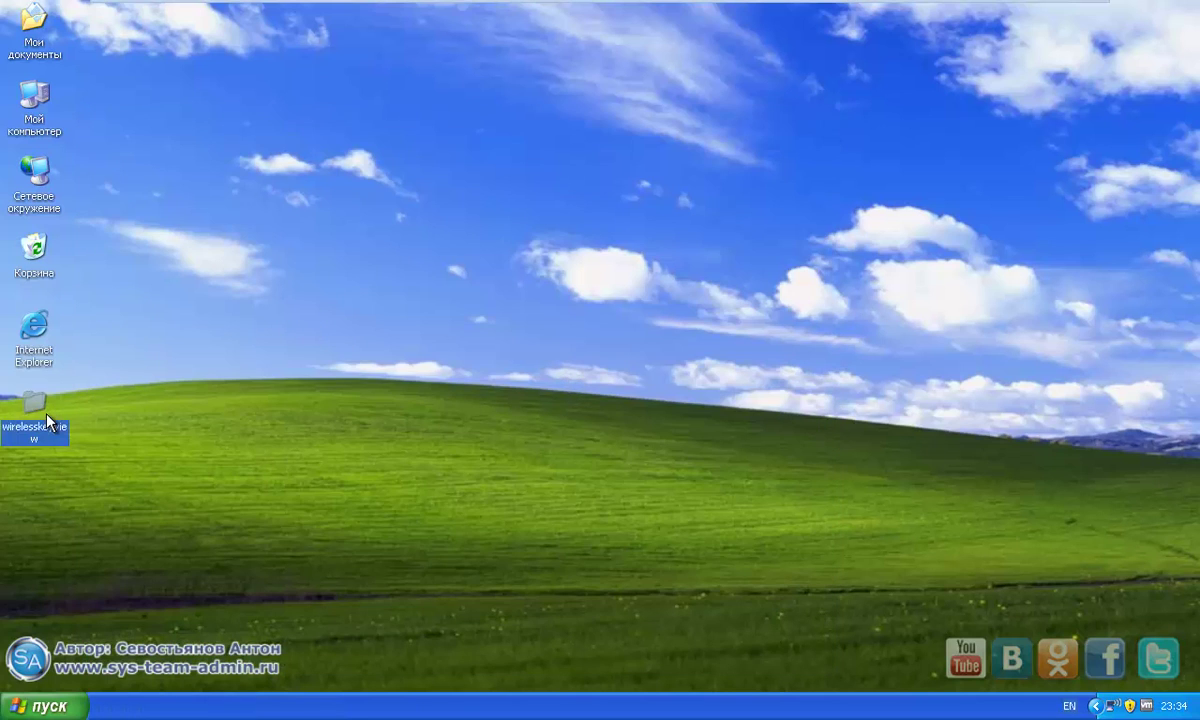
{"action": "left_click", "coordinate": [368, 226]}
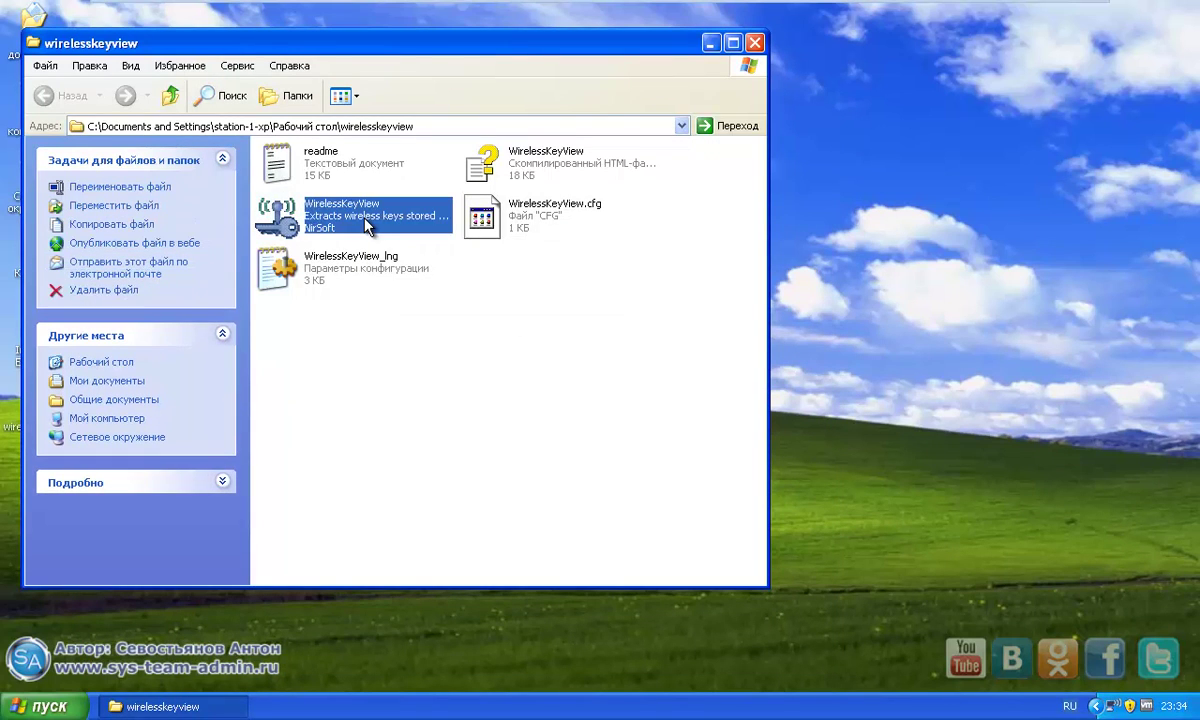
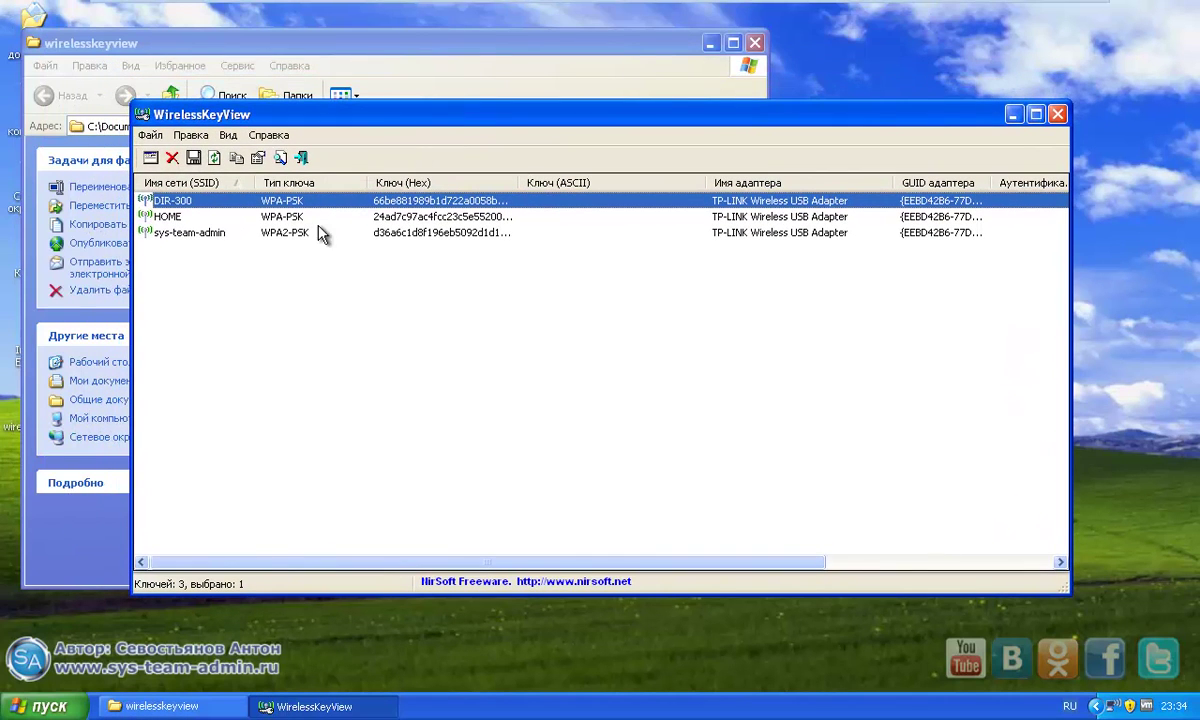
{"action": "left_click_drag", "start_coordinate": [522, 183], "coordinate": [772, 183]}
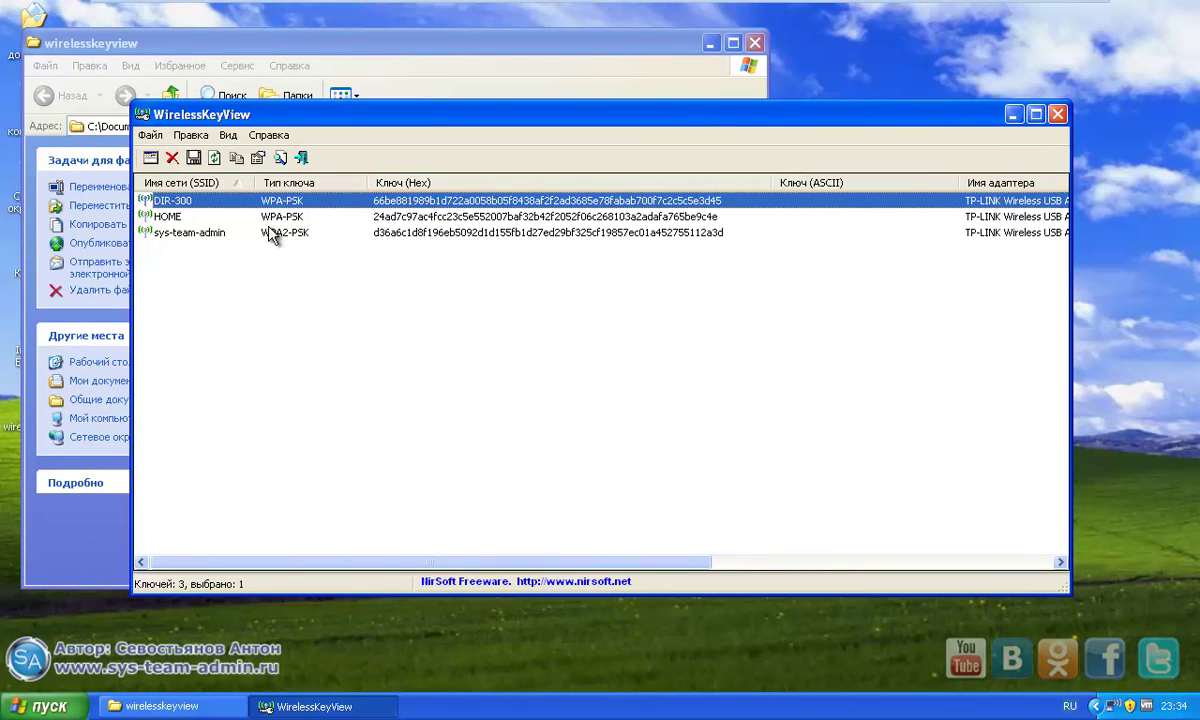
- Examine the Hex and ASCII key entries of DIR-300, HOME and sys-team-admin, and narrow the Ключ (Hex) column
{"action": "left_click", "coordinate": [200, 220]}
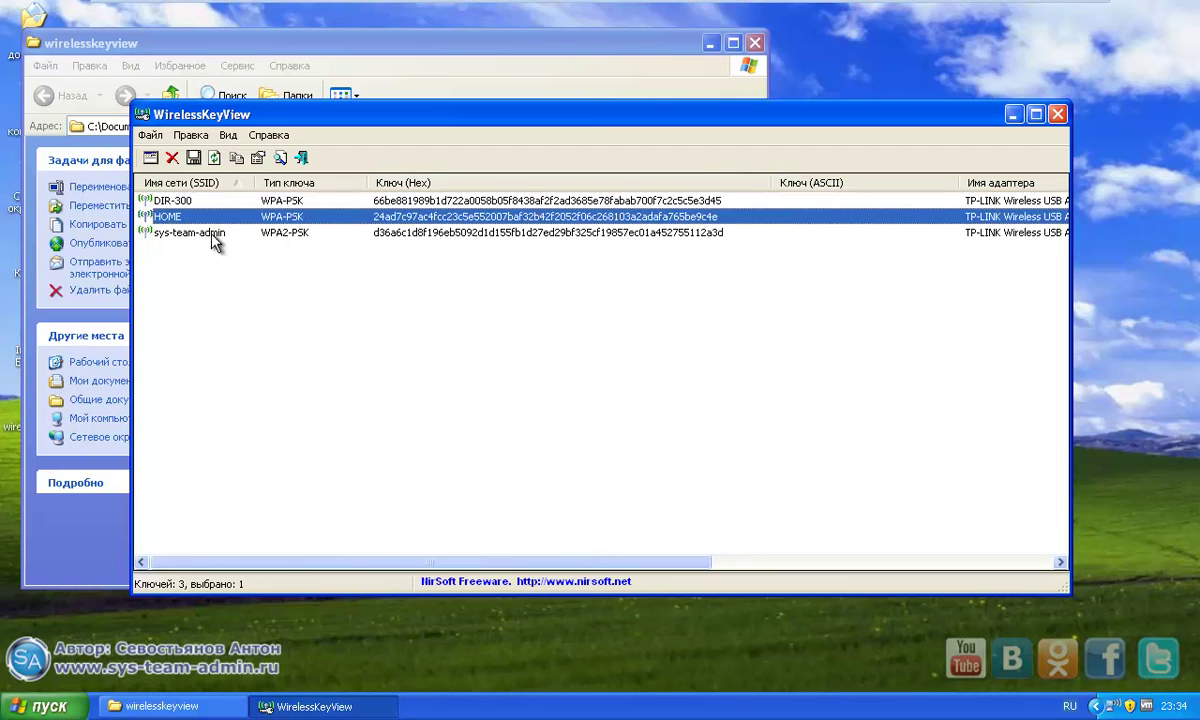
{"action": "left_click", "coordinate": [203, 232]}
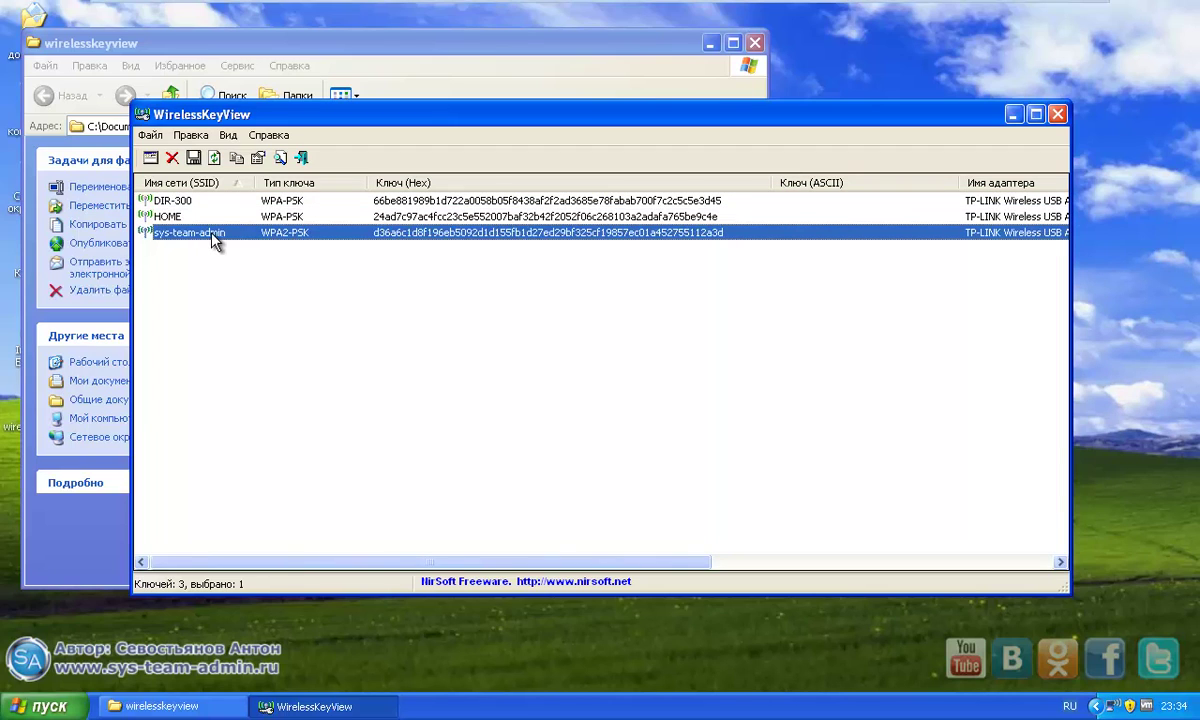
{"action": "left_click", "coordinate": [825, 201]}
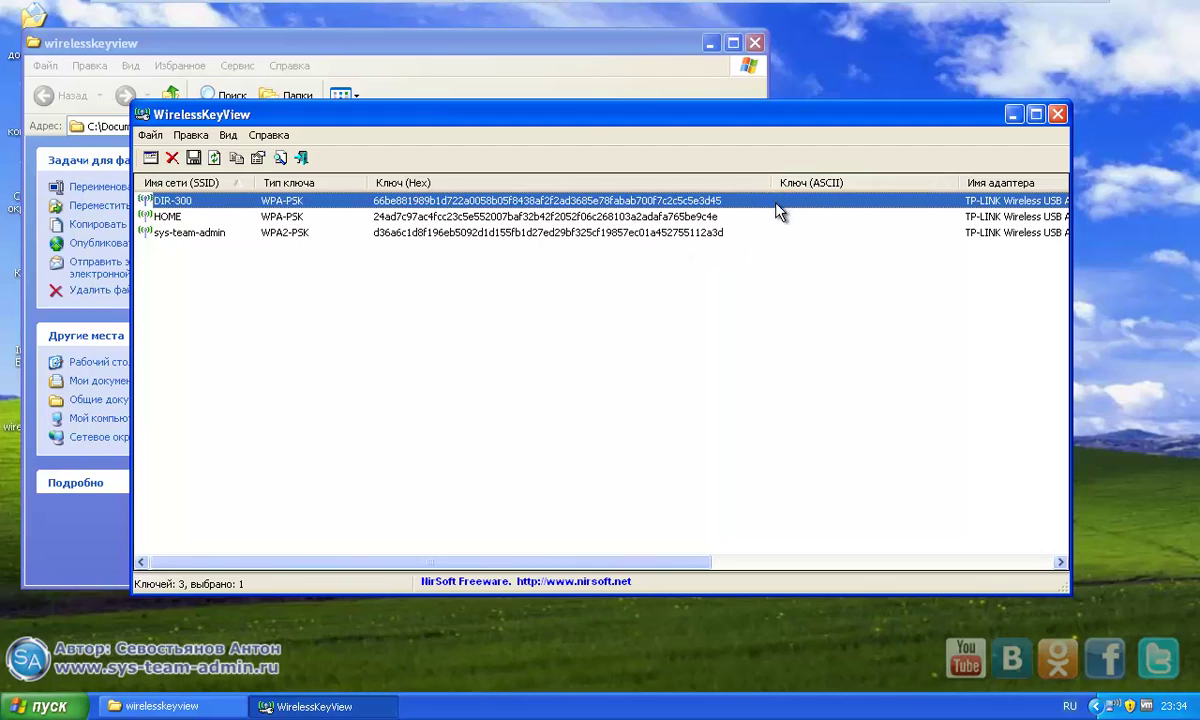
{"action": "left_click", "coordinate": [831, 217]}
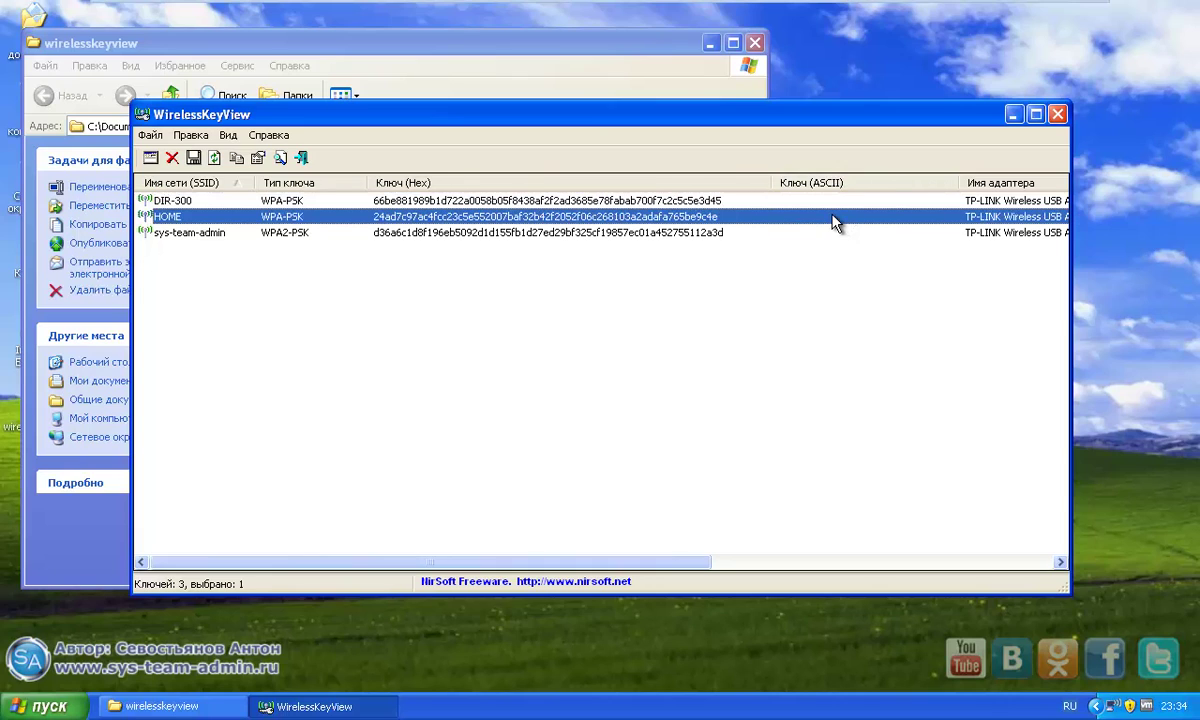
{"action": "left_click", "coordinate": [830, 233]}
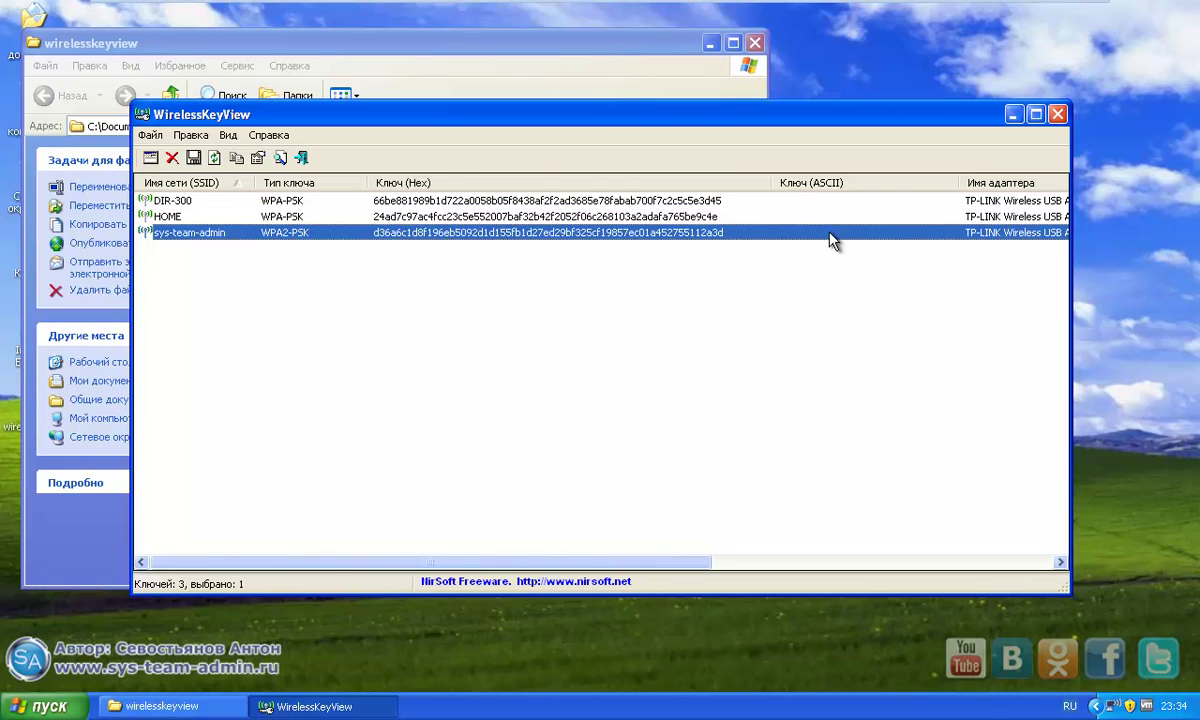
{"action": "left_click", "coordinate": [478, 203]}
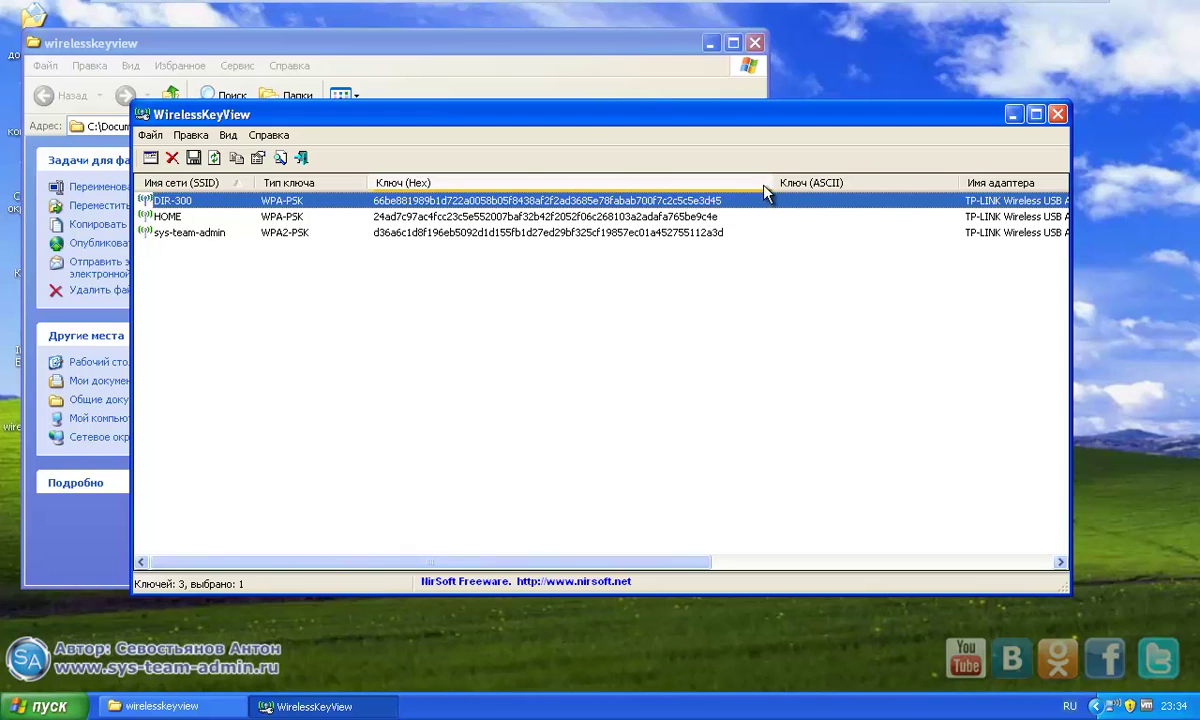
{"action": "left_click_drag", "start_coordinate": [771, 182], "coordinate": [575, 182]}
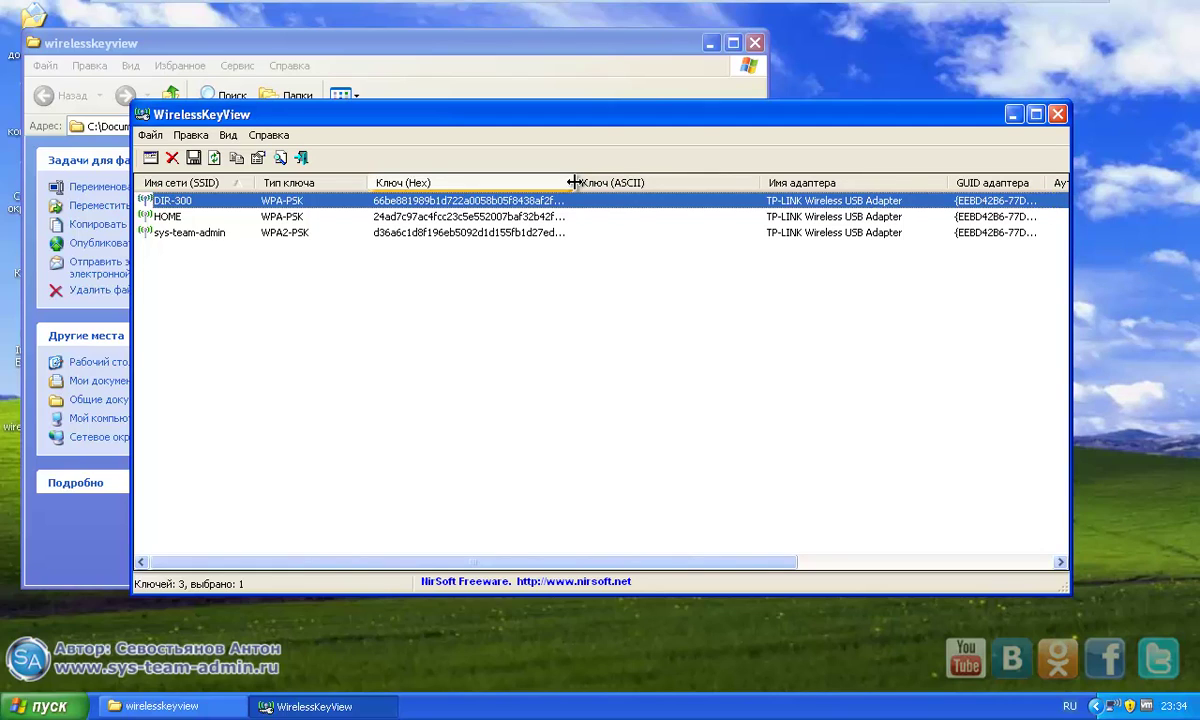
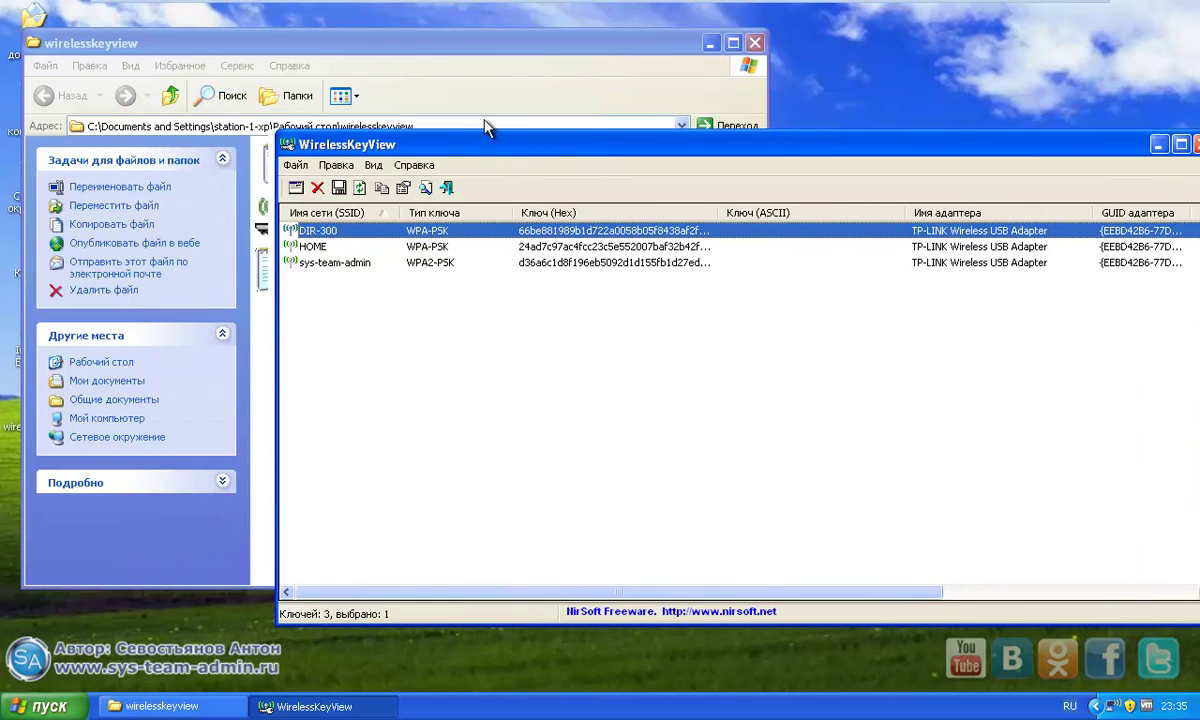
- Move the WirelessKeyView window back into full view, select all three networks and export their keys to the desktop as wlan
{"action": "left_click_drag", "start_coordinate": [720, 146], "coordinate": [577, 105]}
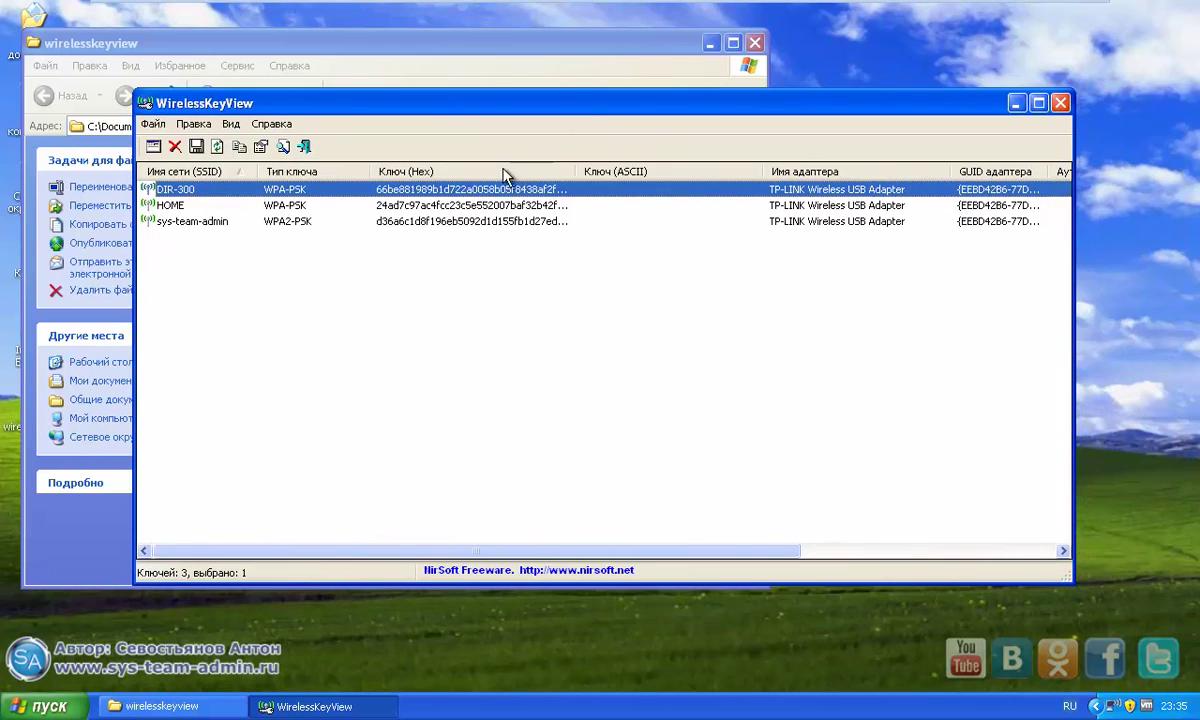
{"action": "left_click", "coordinate": [289, 209], "text": "ctrl"}
{"action": "left_click", "coordinate": [295, 228], "text": "ctrl"}
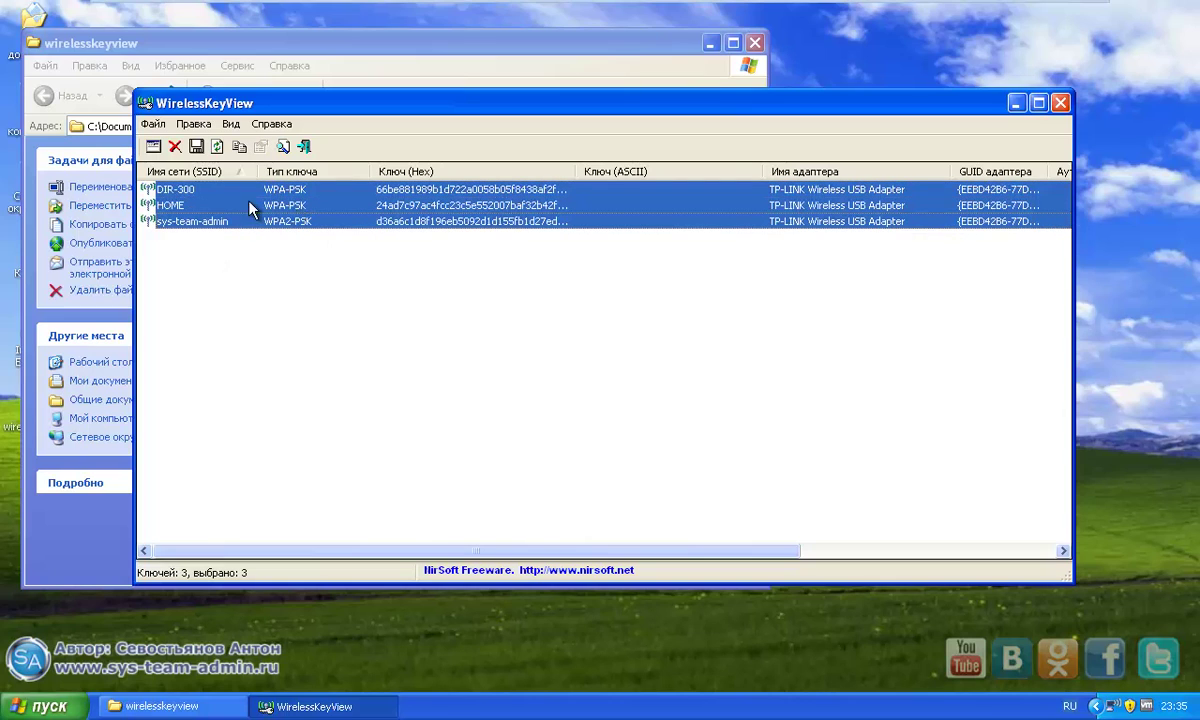
{"action": "left_click", "coordinate": [340, 255]}
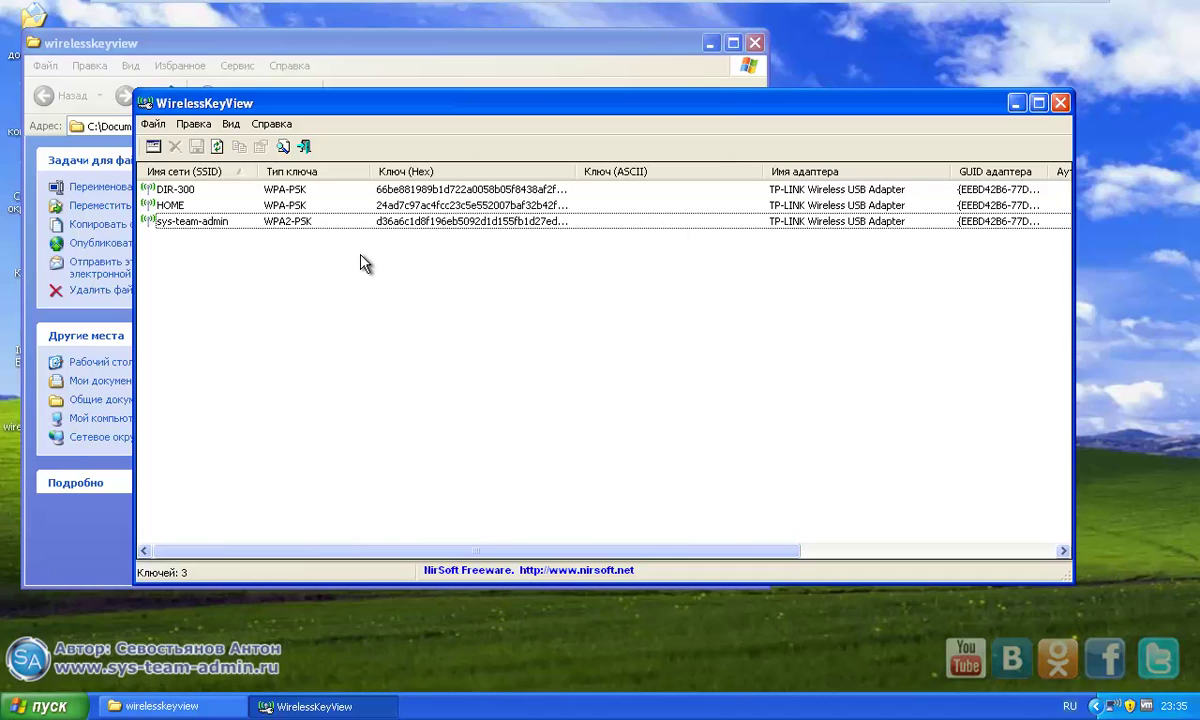
{"action": "key", "text": "ctrl+a"}
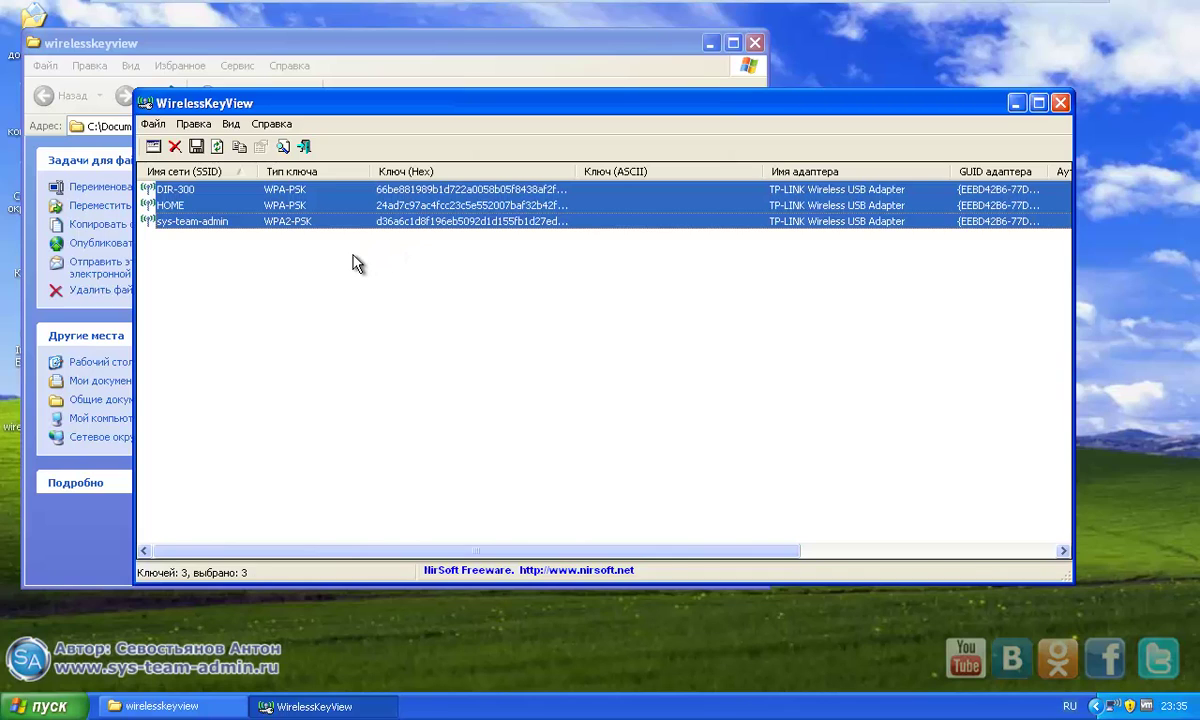
{"action": "left_click", "coordinate": [154, 125]}
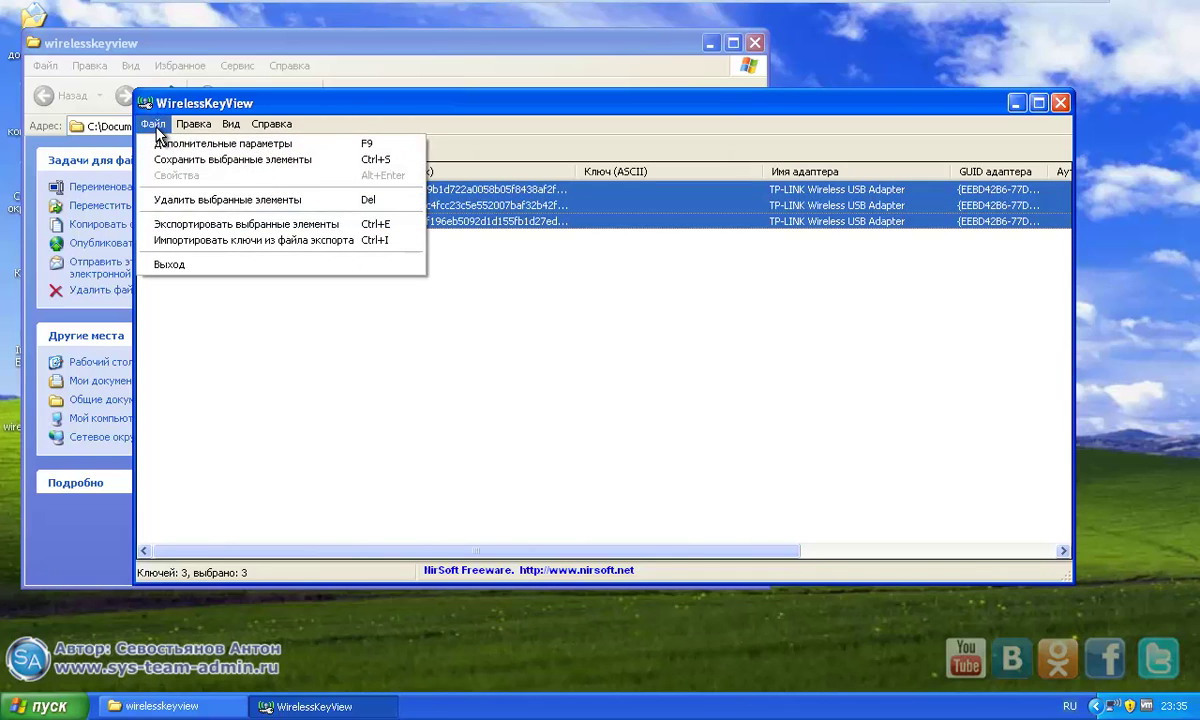
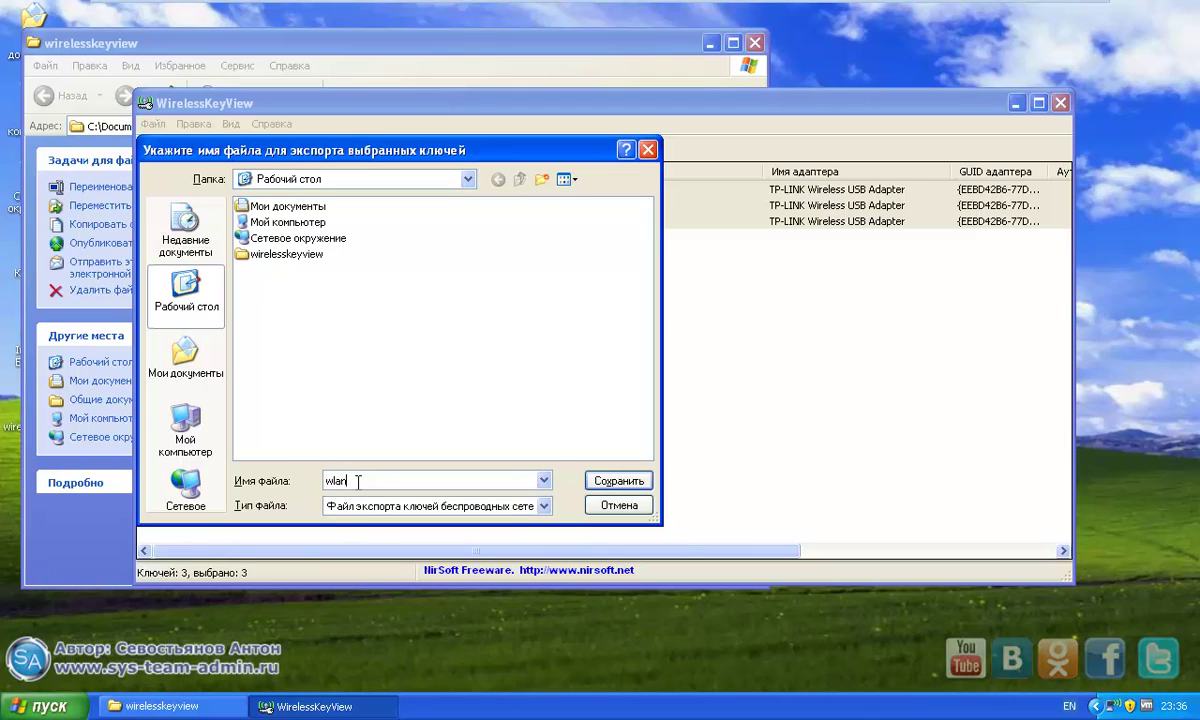
{"action": "left_click", "coordinate": [619, 481]}
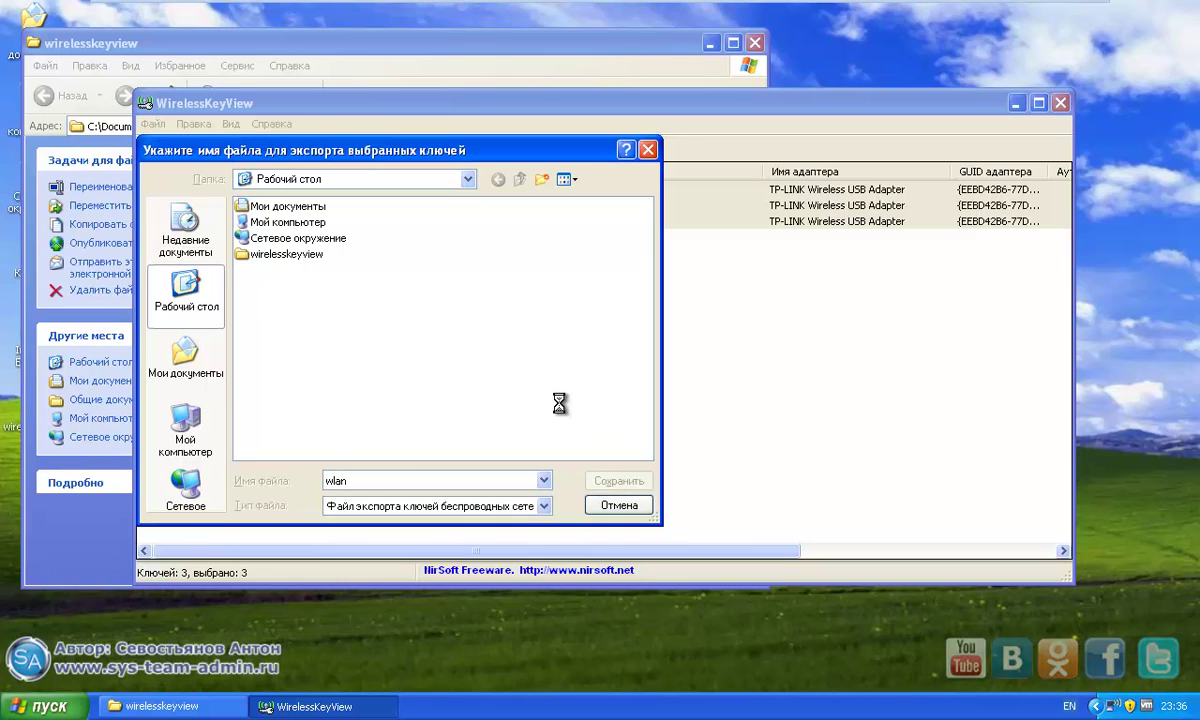
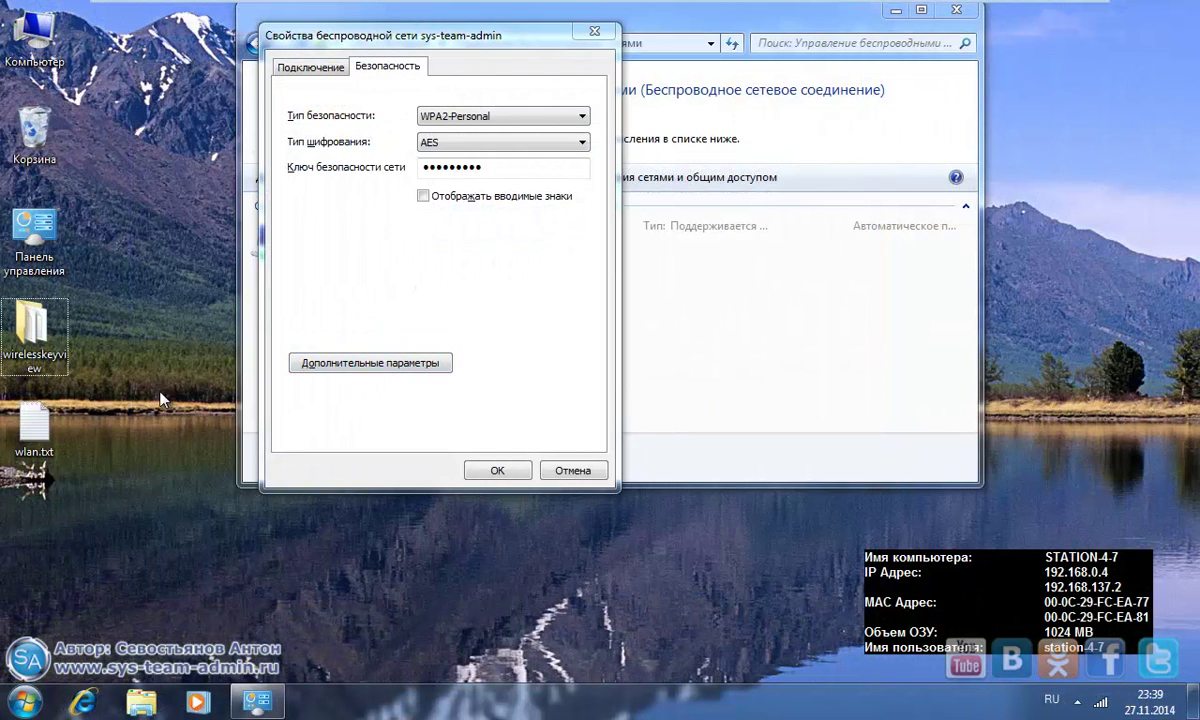
- Launch WirelessKeyView.exe from the wirelesskeyview desktop folder and allow it to run with elevated rights
{"action": "double_click", "coordinate": [57, 305]}
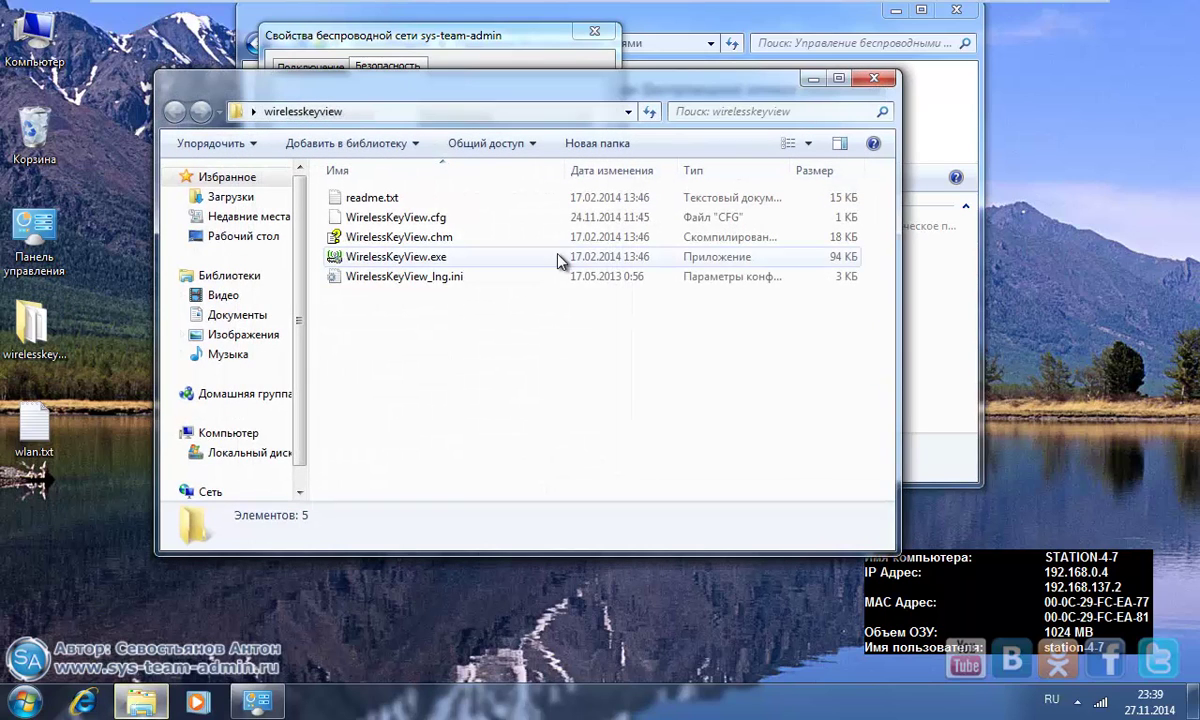
{"action": "left_click", "coordinate": [433, 258]}
{"action": "double_click", "coordinate": [433, 258]}
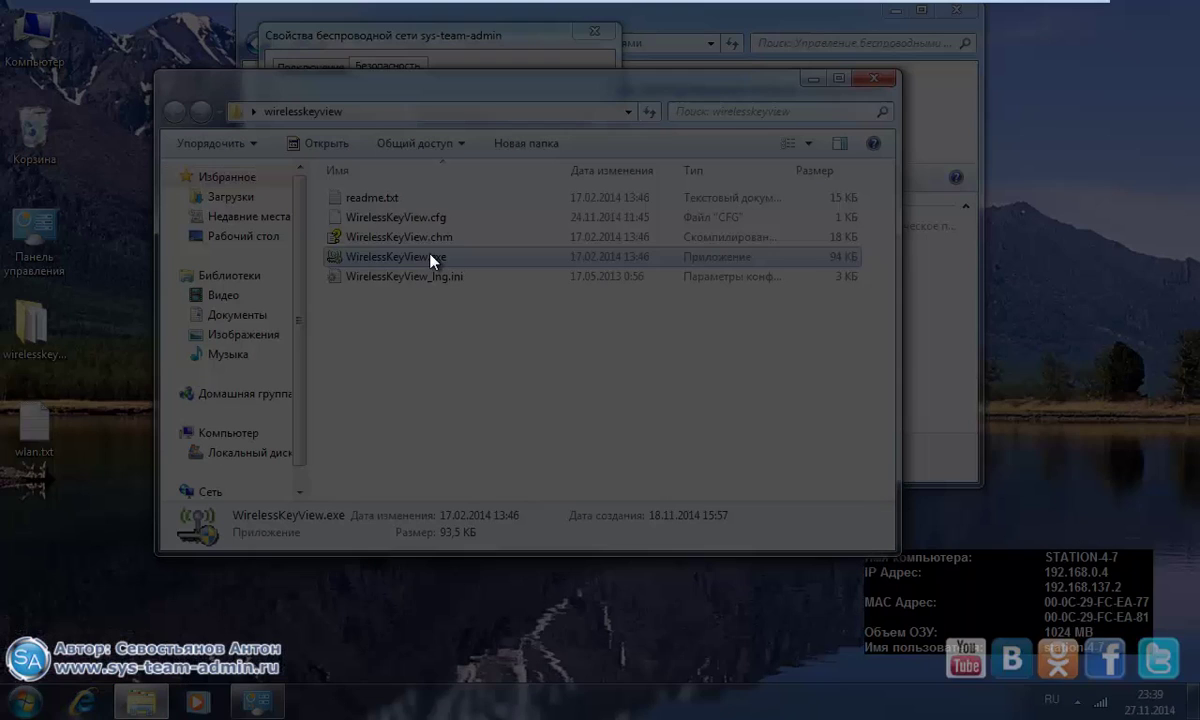
{"action": "left_click", "coordinate": [612, 380]}
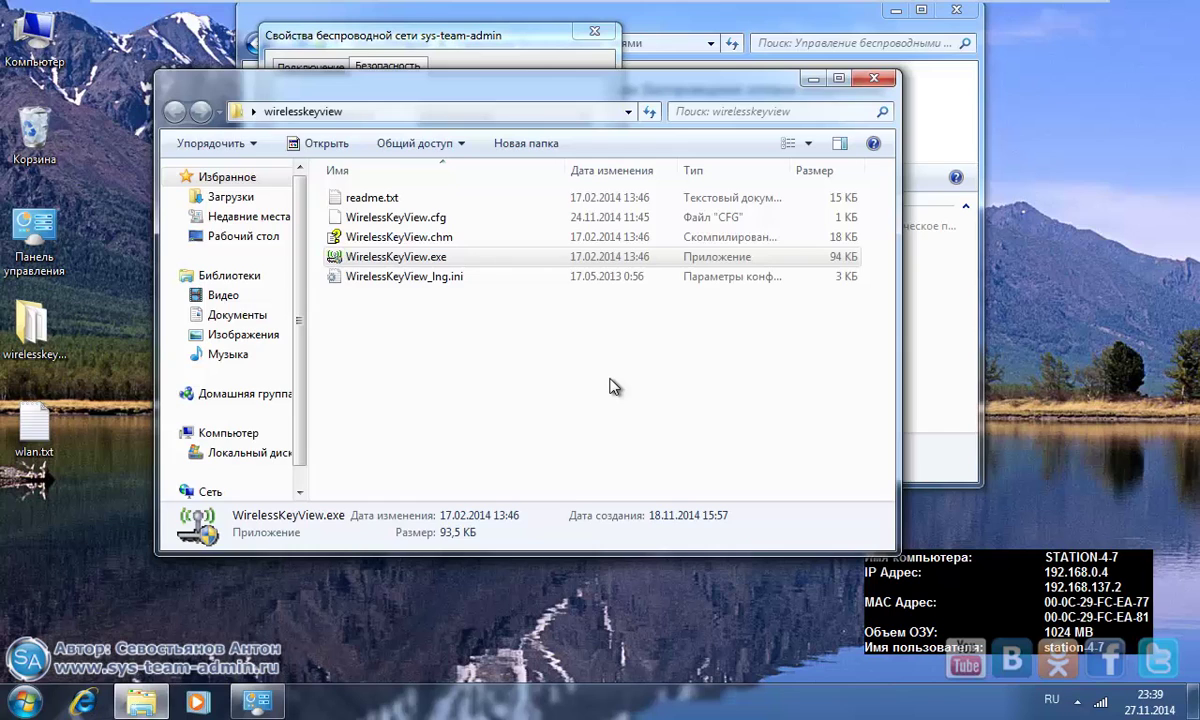
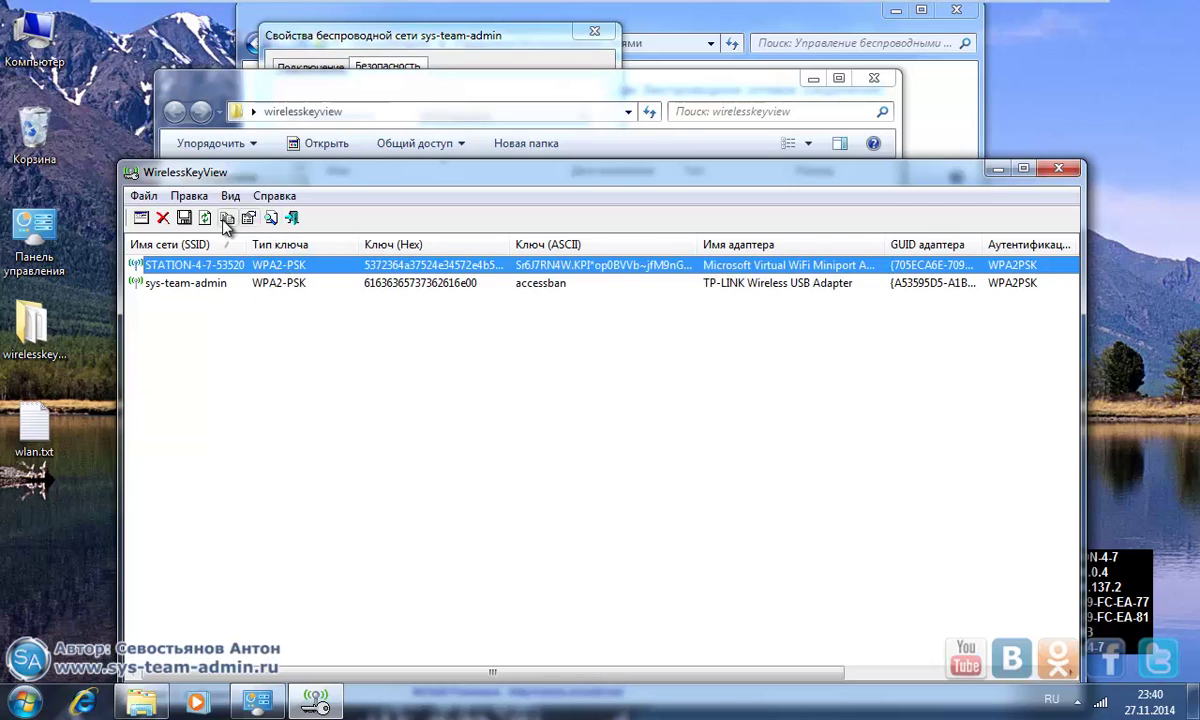
- Delete the STATION-4-7-53520 entry, view the key of sys-team-admin and close WirelessKeyView
{"action": "left_click", "coordinate": [162, 217]}
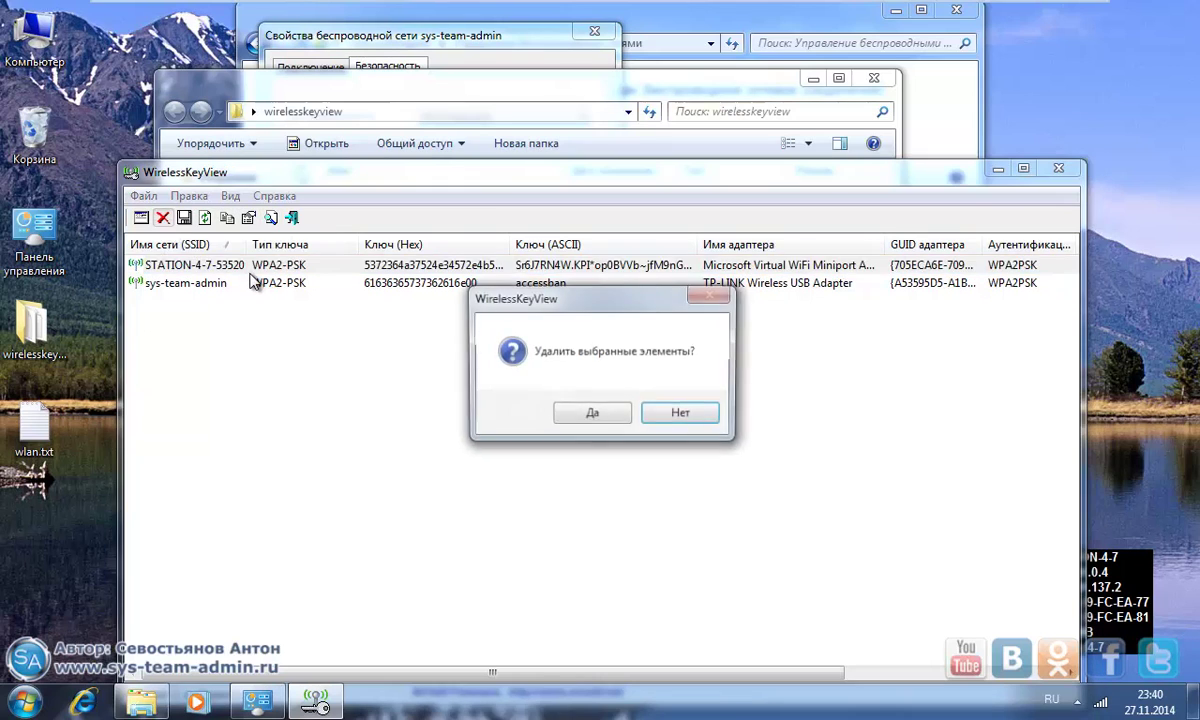
{"action": "left_click", "coordinate": [585, 412]}
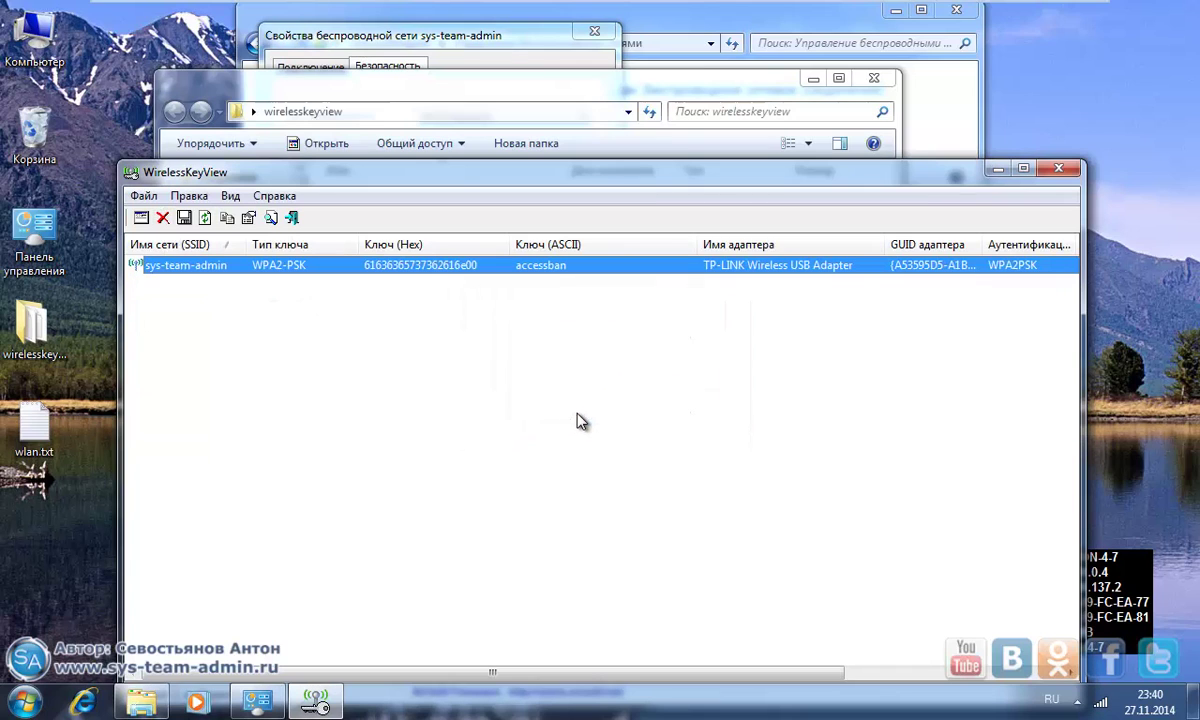
{"action": "left_click", "coordinate": [478, 315]}
{"action": "left_click", "coordinate": [548, 266]}
{"action": "left_click", "coordinate": [1059, 168]}
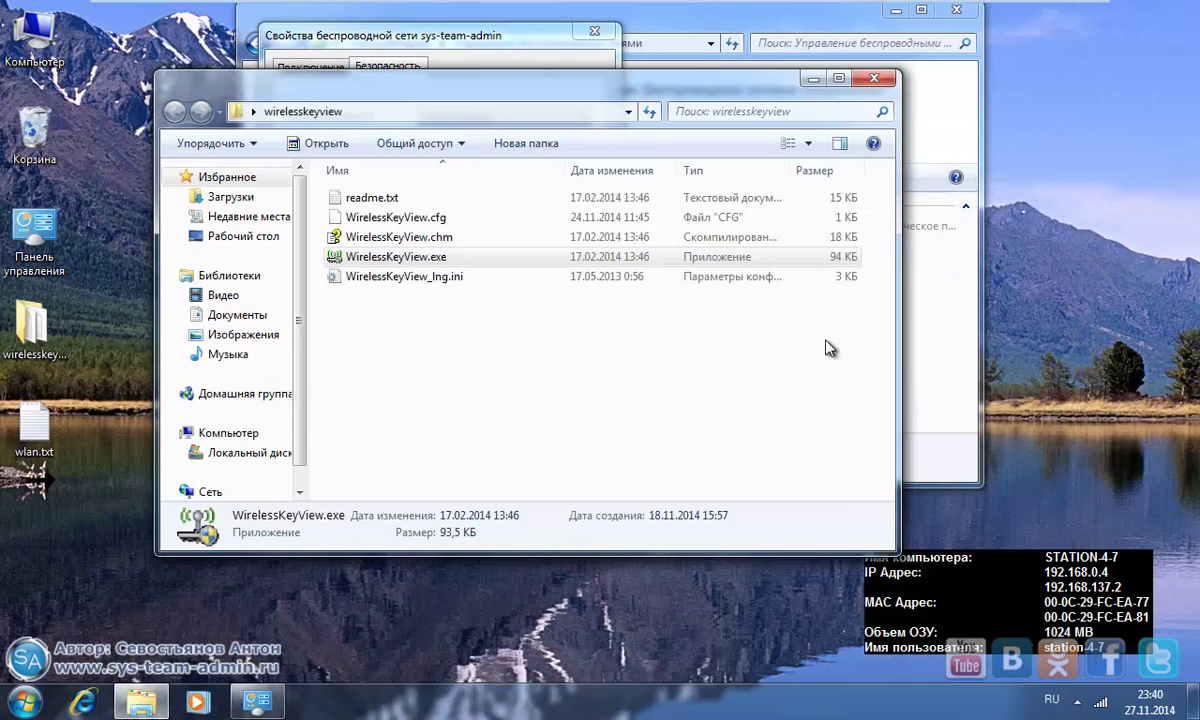
- Disconnect from the sys-team-admin wireless network and close the folder, network properties and wireless network management windows
{"action": "left_click", "coordinate": [1101, 703]}
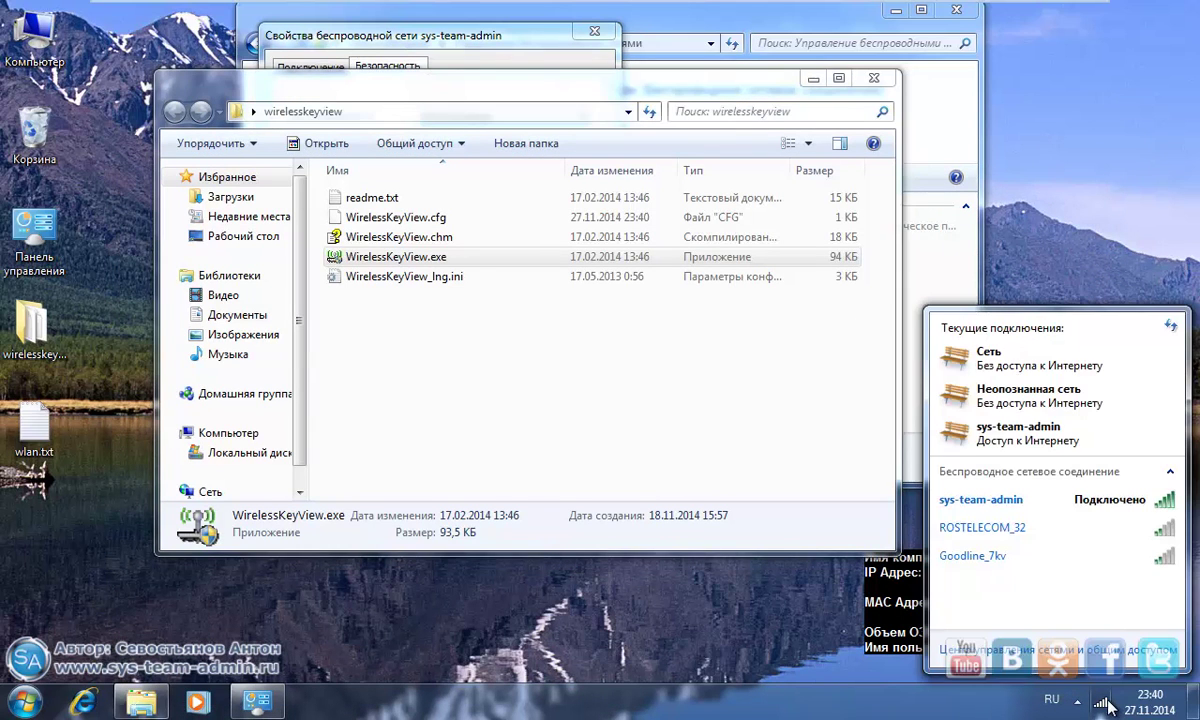
{"action": "left_click", "coordinate": [1016, 506]}
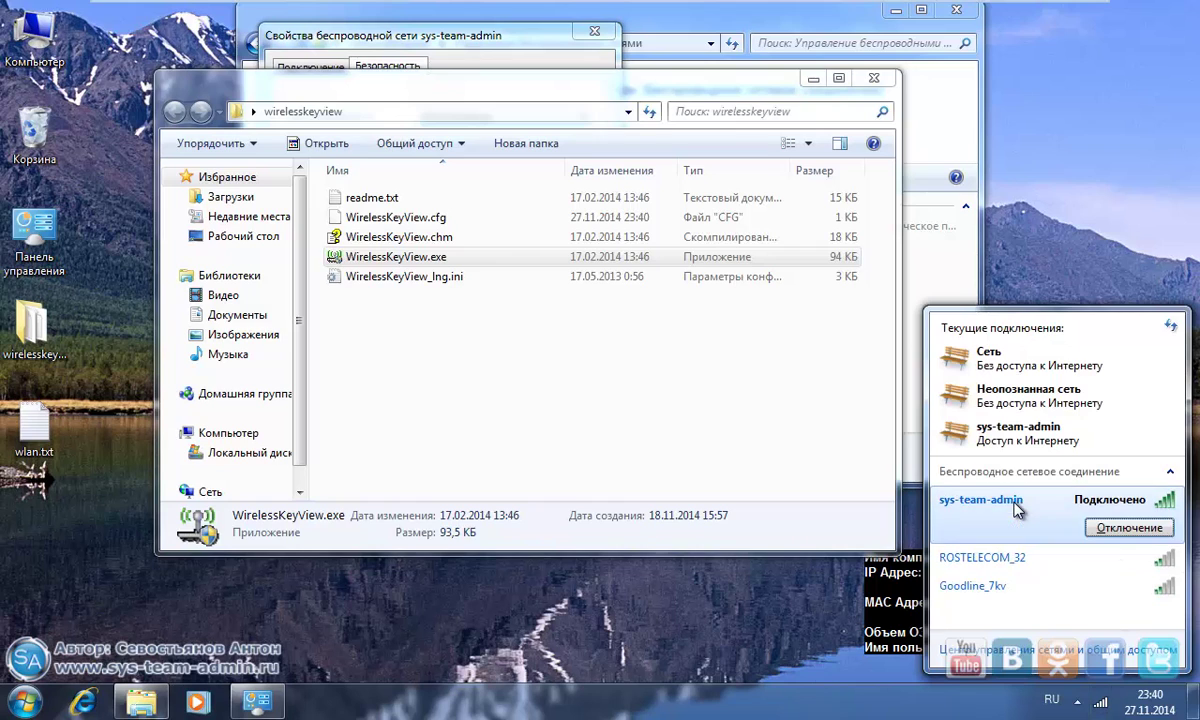
{"action": "left_click", "coordinate": [1060, 495]}
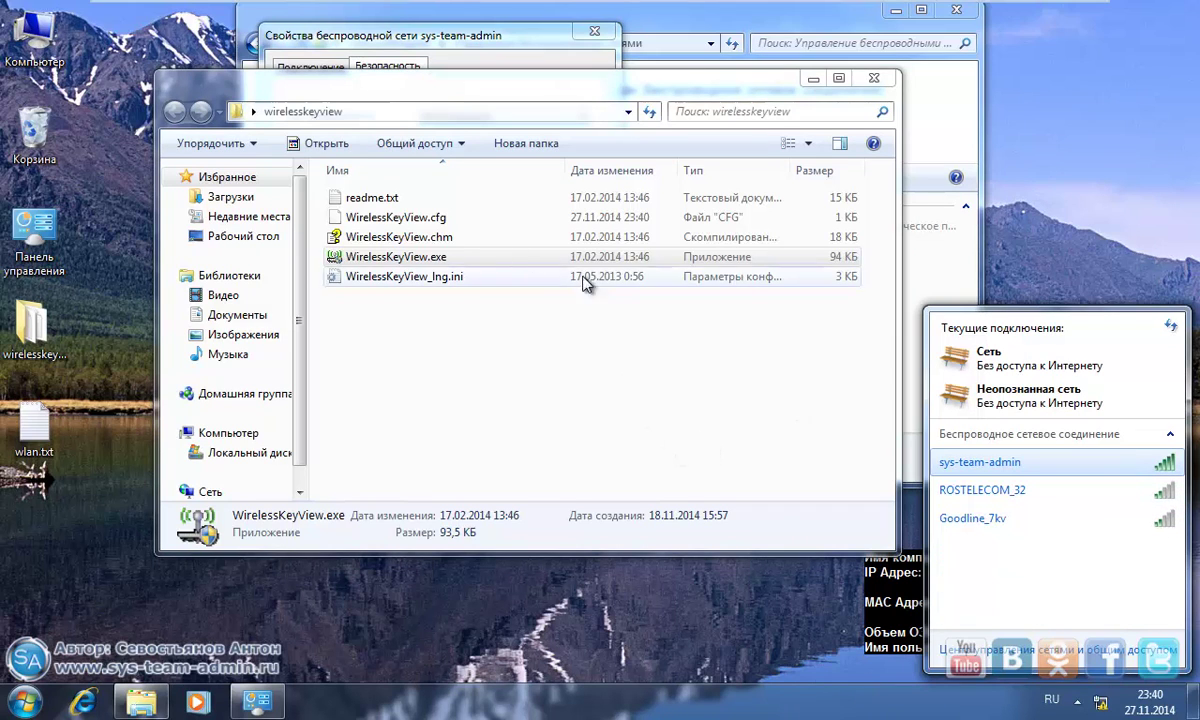
{"action": "left_click", "coordinate": [813, 78]}
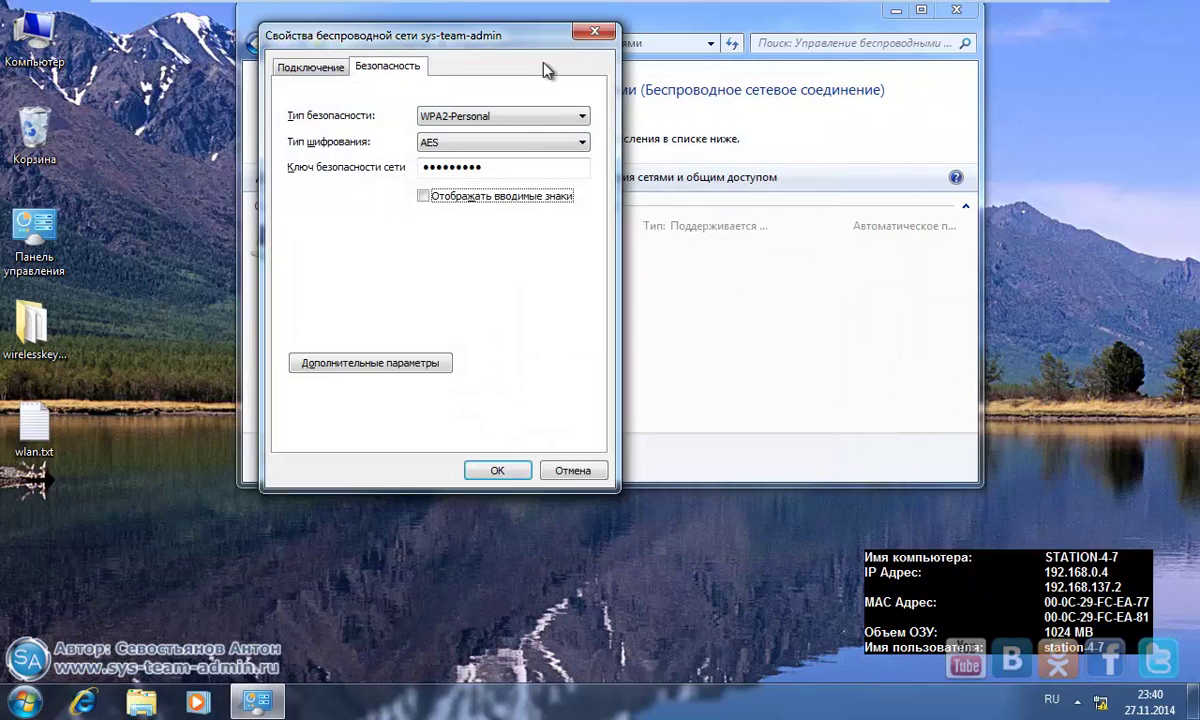
{"action": "left_click", "coordinate": [594, 31]}
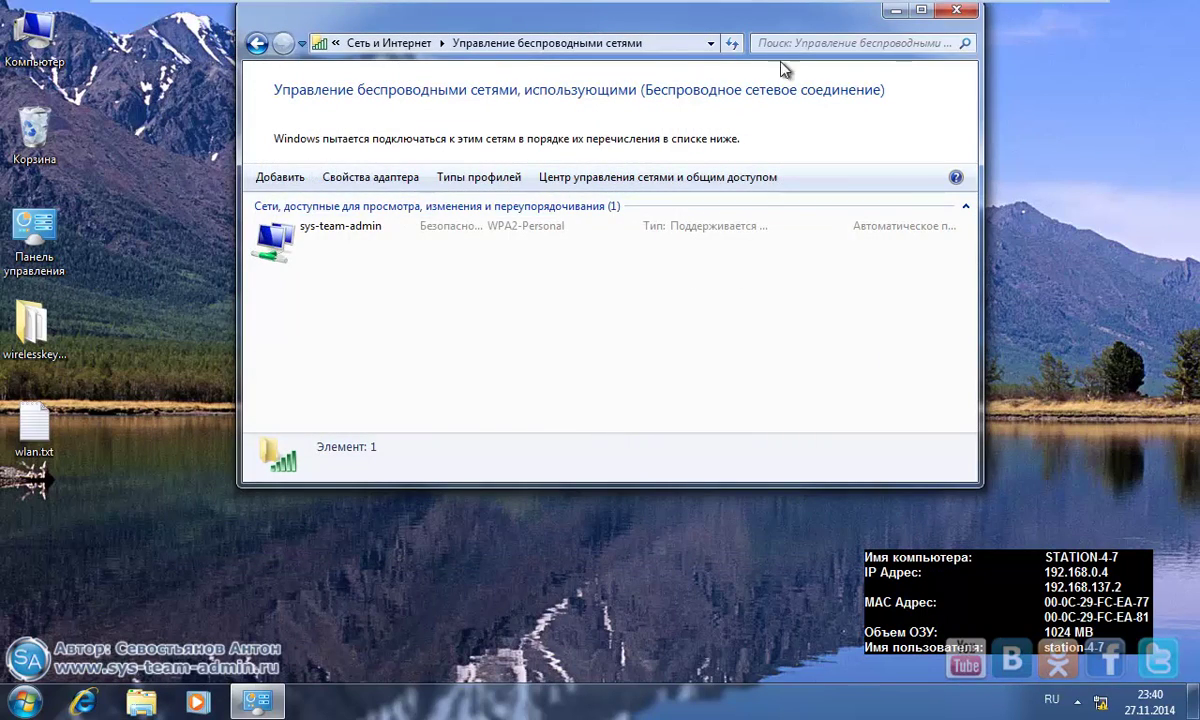
{"action": "left_click", "coordinate": [896, 10]}
- Open wireless network management from the Network and Sharing Center and delete the sys-team-admin profile
{"action": "right_click", "coordinate": [1103, 704]}
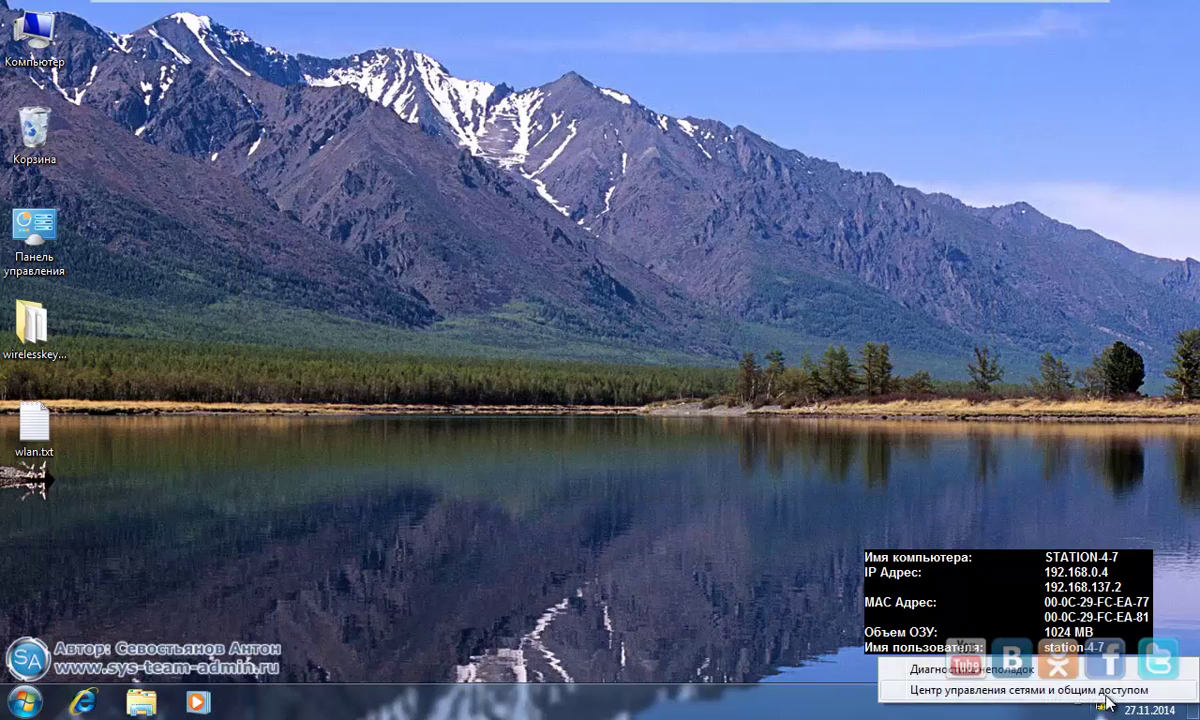
{"action": "left_click", "coordinate": [1028, 690]}
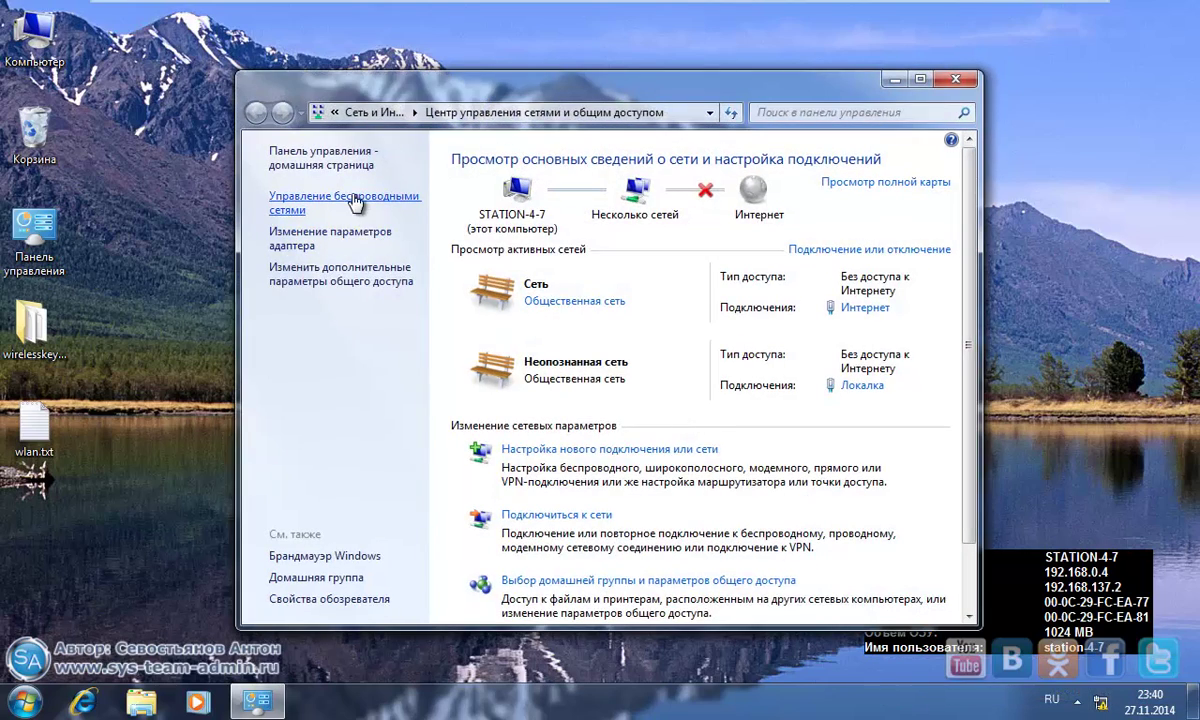
{"action": "left_click", "coordinate": [378, 205]}
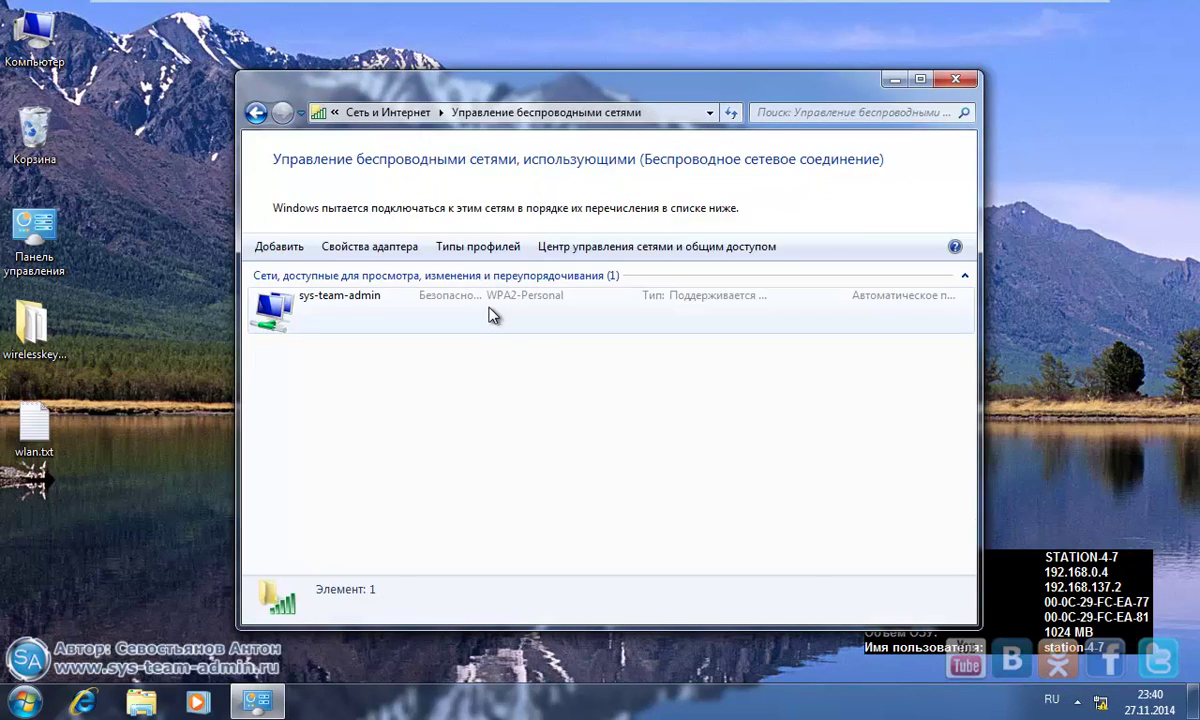
{"action": "left_click", "coordinate": [440, 300]}
{"action": "left_click", "coordinate": [345, 248]}
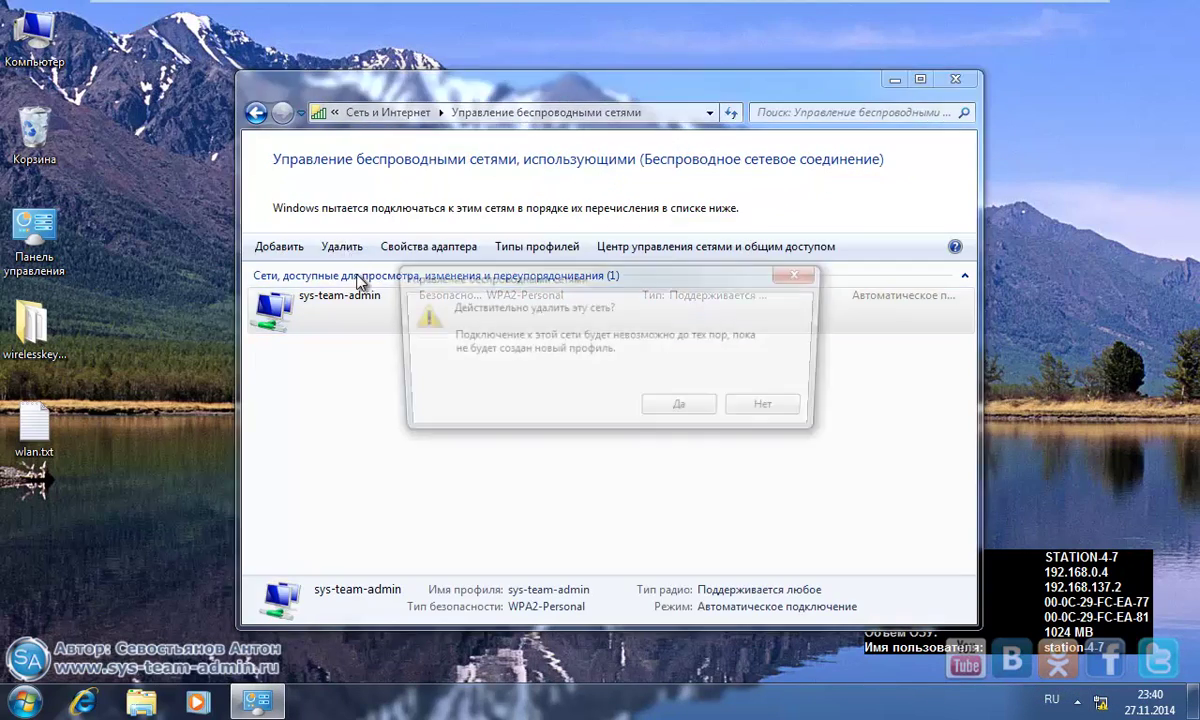
{"action": "left_click", "coordinate": [682, 410]}
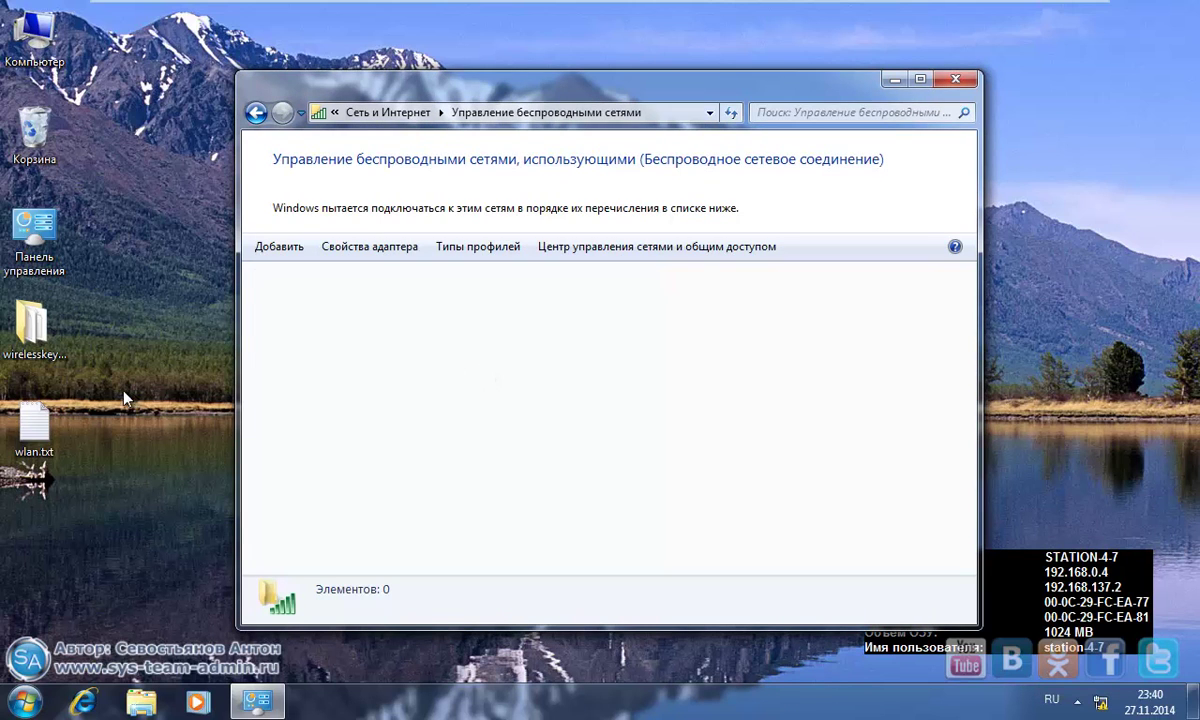
- Reopen the wirelesskeyview desktop folder and run WirelessKeyView.exe again, allowing the elevation request
{"action": "double_click", "coordinate": [38, 326]}
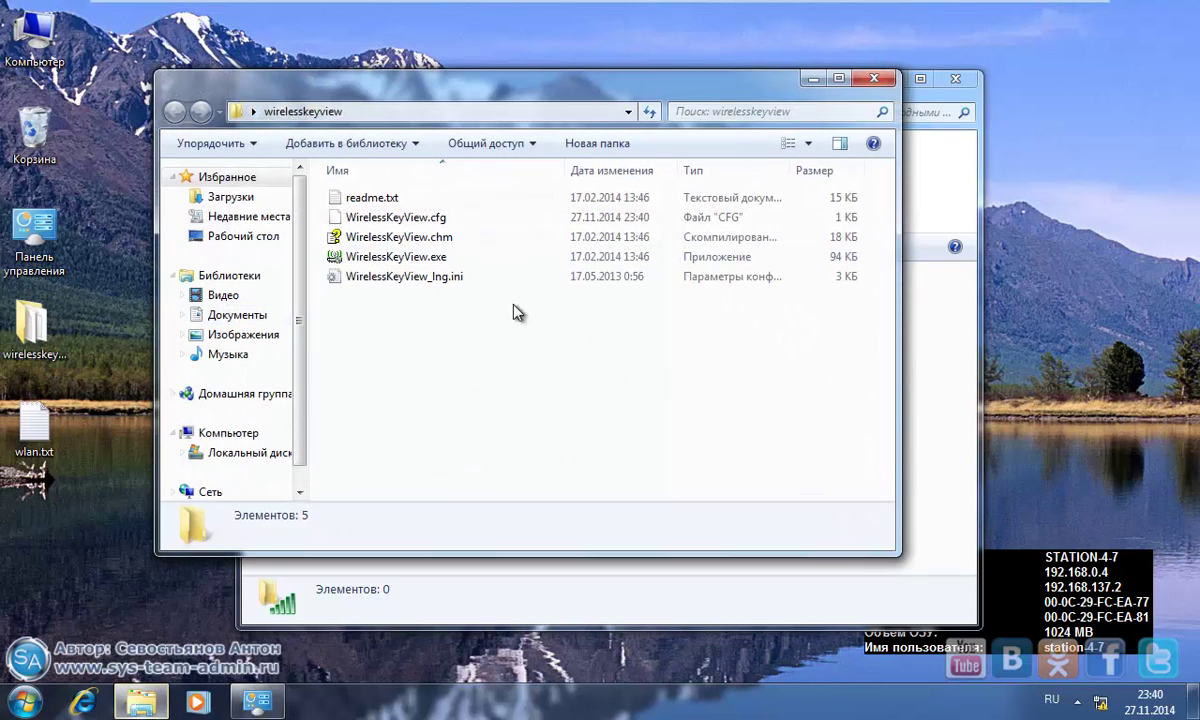
{"action": "double_click", "coordinate": [415, 257]}
{"action": "left_click", "coordinate": [614, 378]}
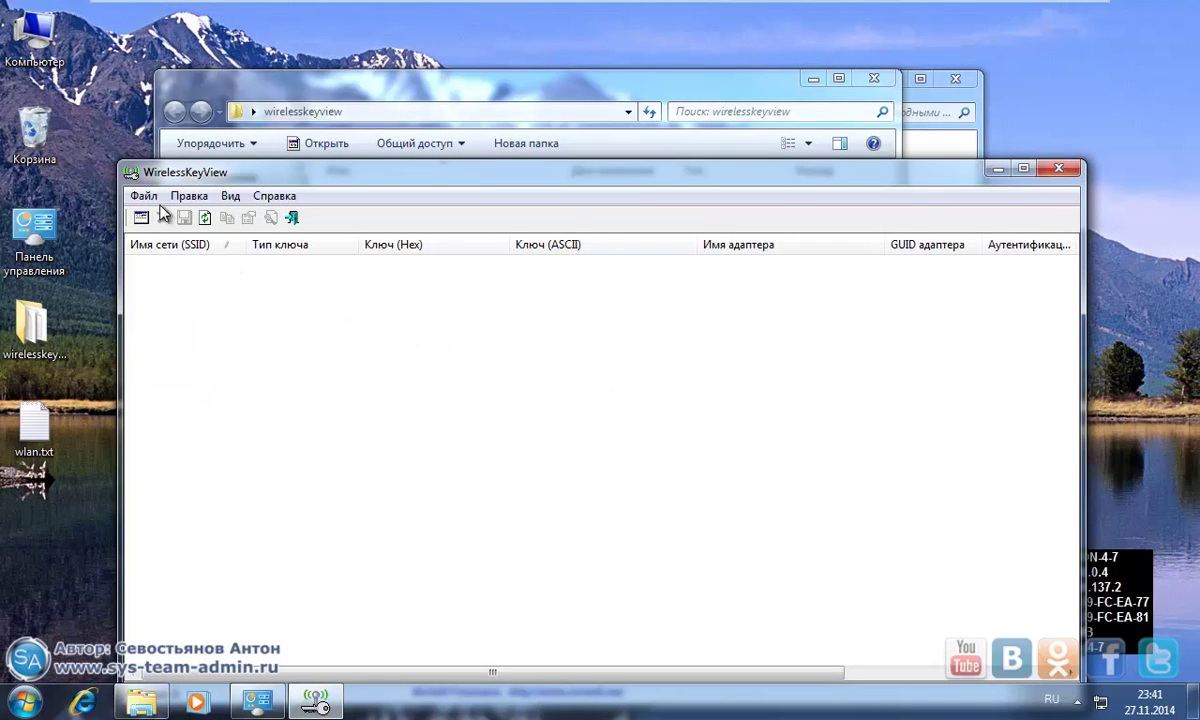
- Import the wireless keys into WirelessKeyView from the wlan.txt export file on the desktop
{"action": "left_click", "coordinate": [145, 197]}
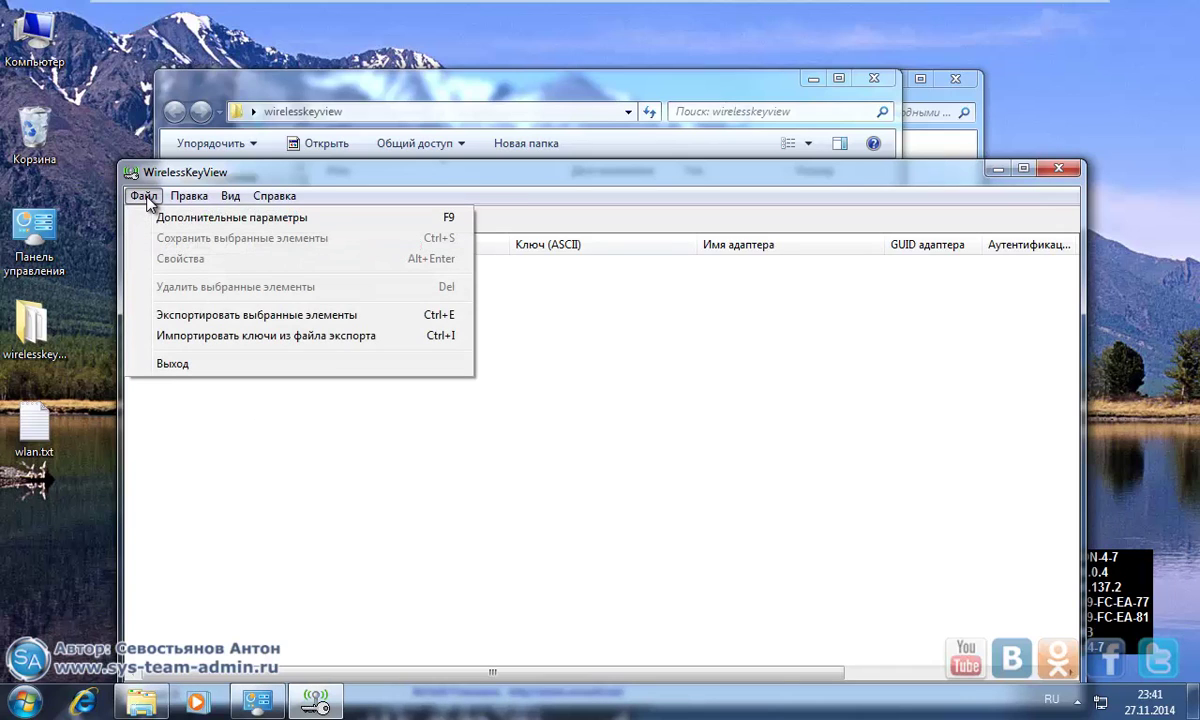
{"action": "left_click", "coordinate": [276, 337]}
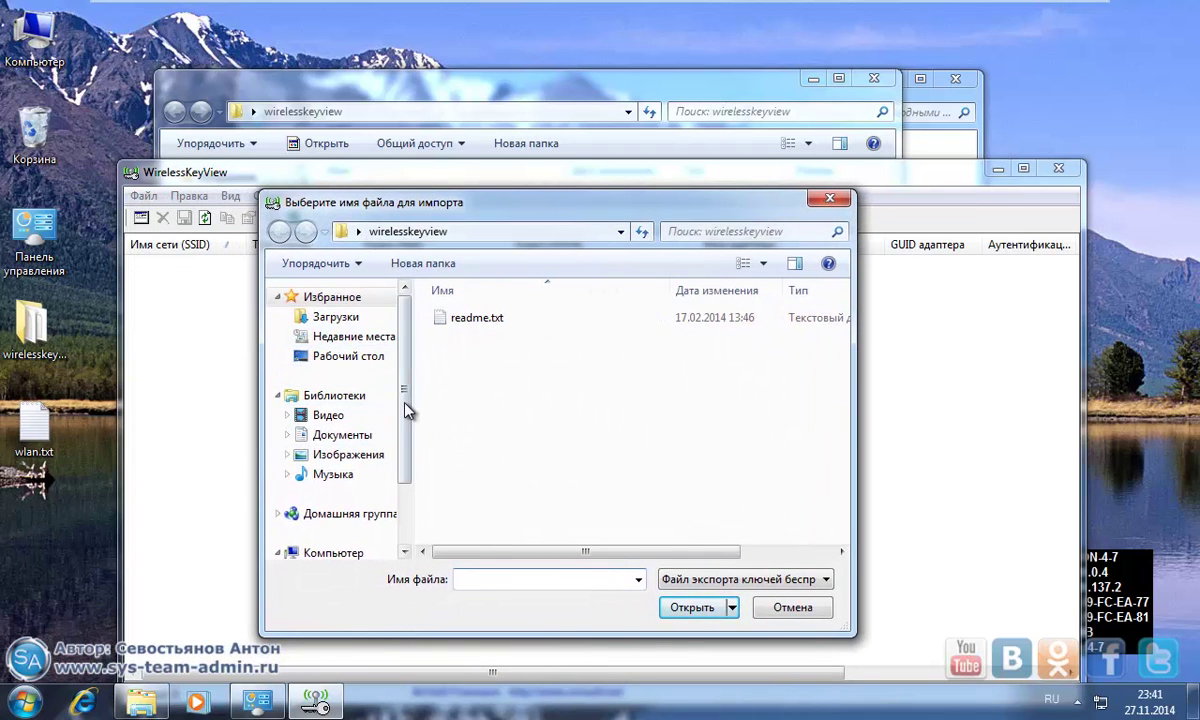
{"action": "left_click_drag", "start_coordinate": [404, 396], "coordinate": [390, 485]}
{"action": "scroll", "coordinate": [388, 471], "scroll_direction": "up", "scroll_amount": 2}
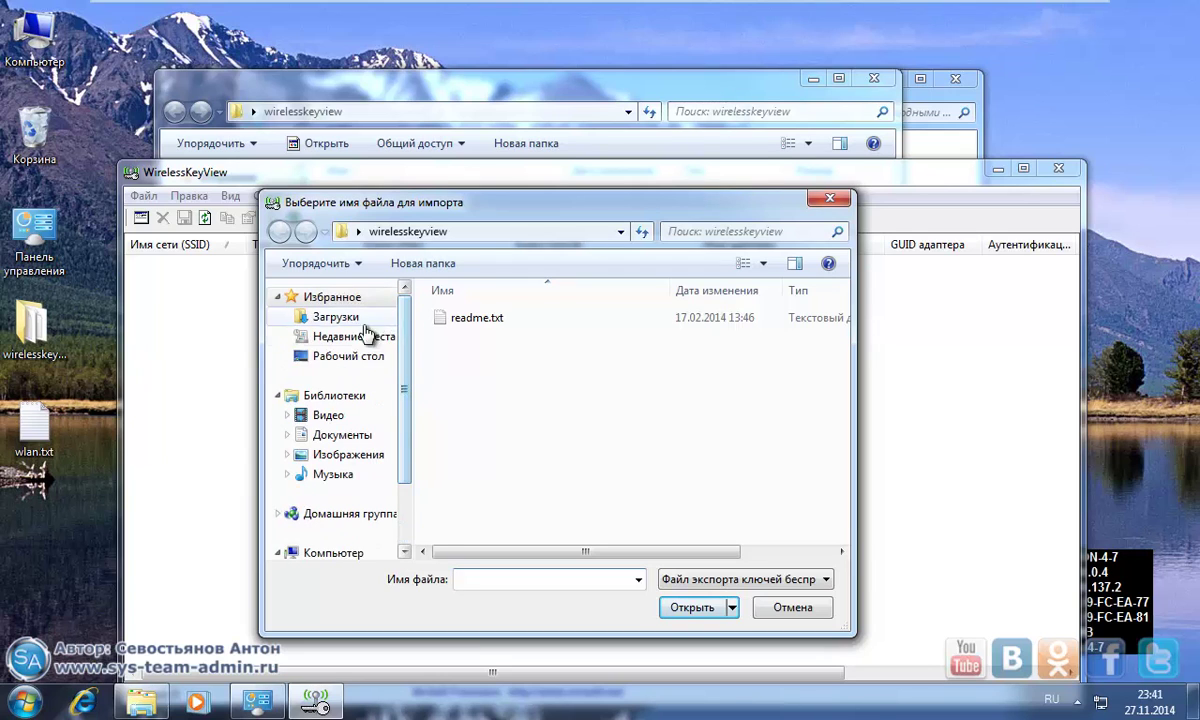
{"action": "left_click", "coordinate": [352, 357]}
{"action": "scroll", "coordinate": [765, 434], "scroll_direction": "down", "scroll_amount": 2}
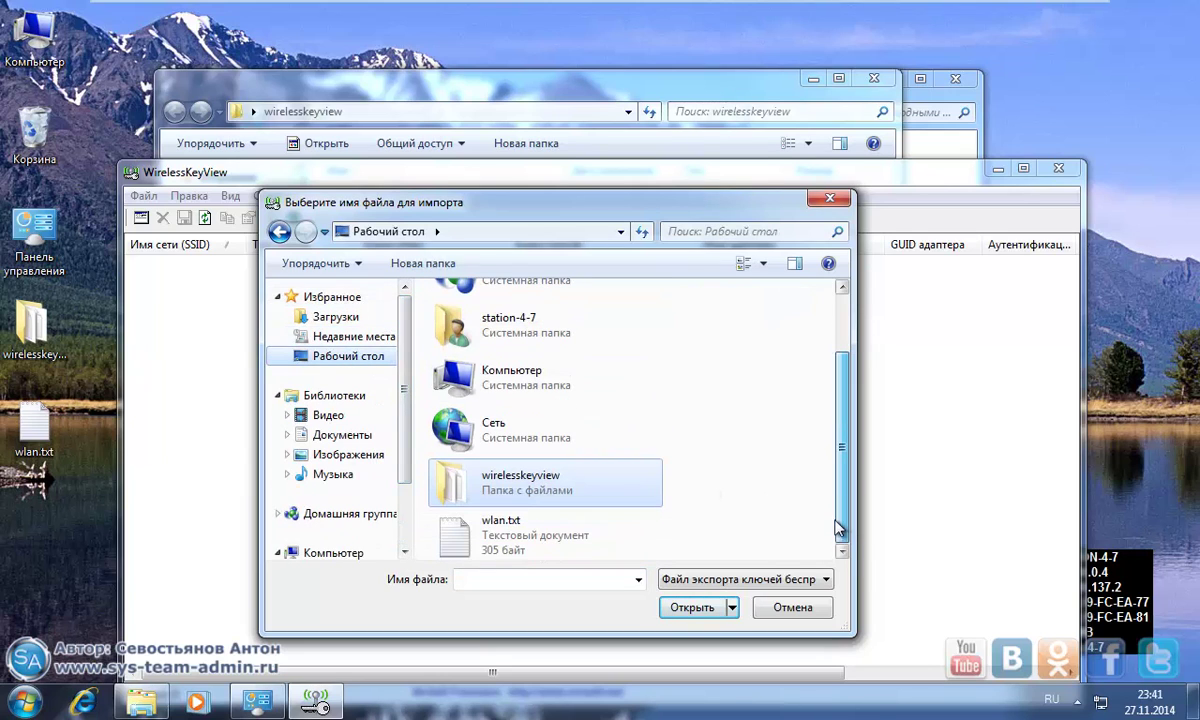
{"action": "left_click", "coordinate": [540, 545]}
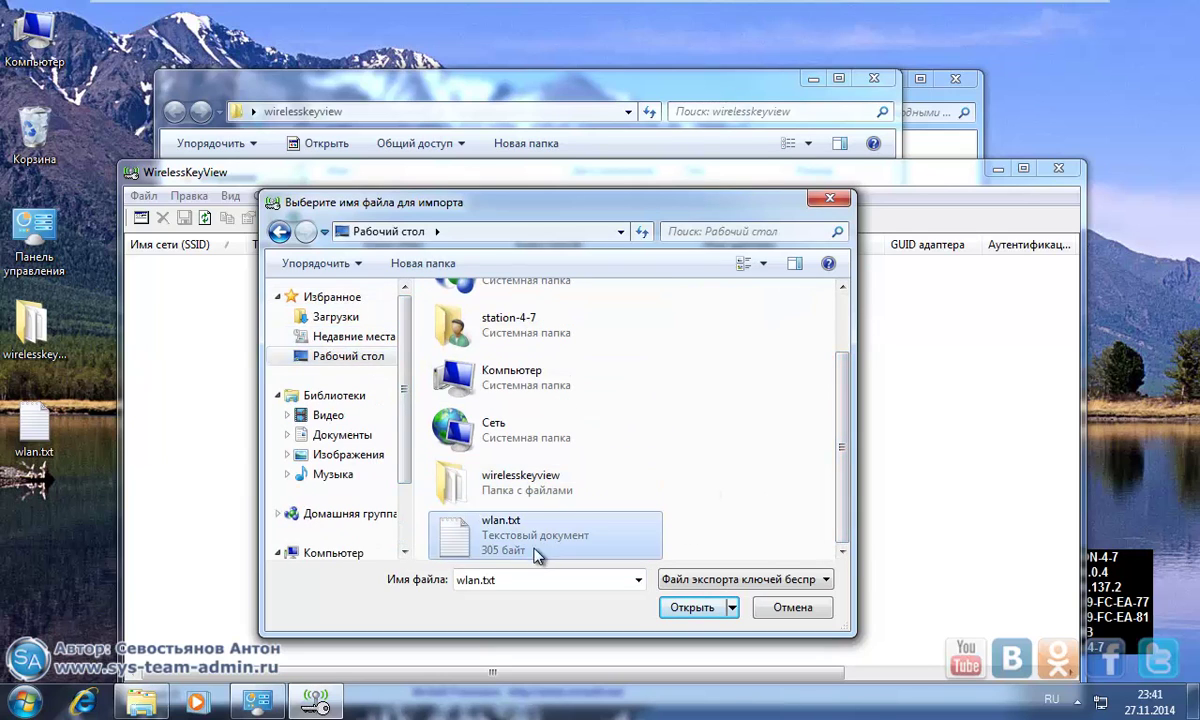
{"action": "left_click", "coordinate": [697, 609]}
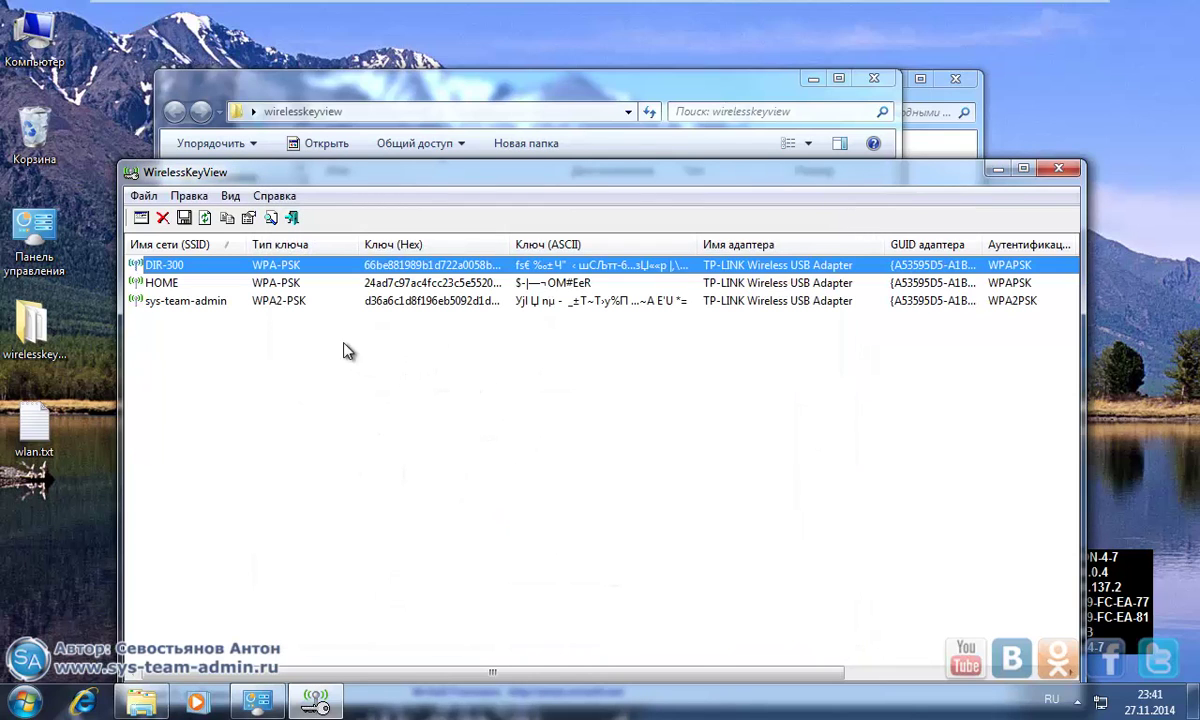
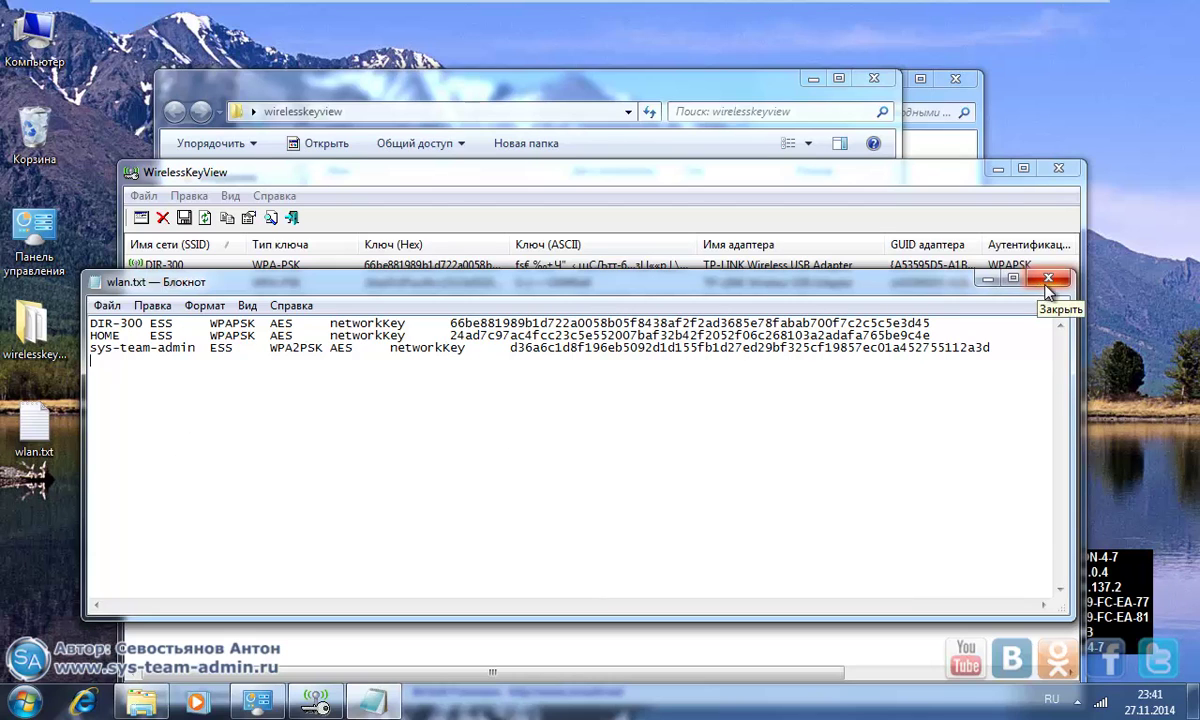
- Close the wlan.txt file, open wireless network management and inspect the sys-team-admin, HOME and DIR-300 profiles
{"action": "left_click", "coordinate": [1045, 282]}
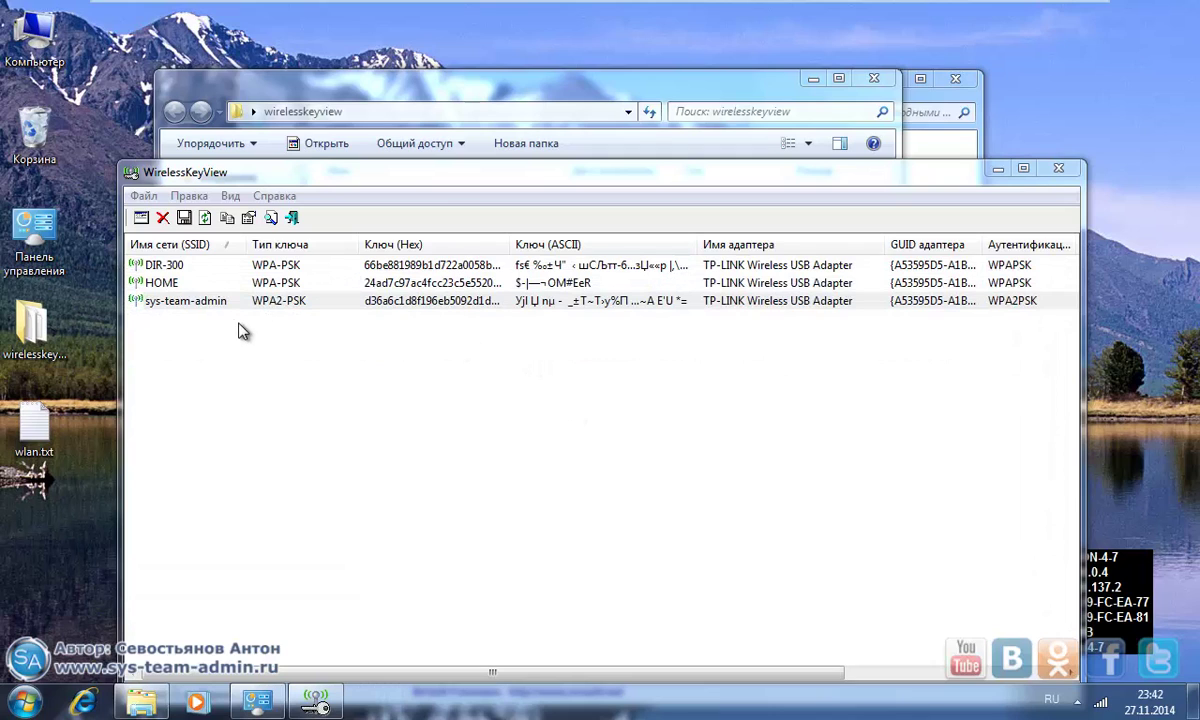
{"action": "mouse_move", "coordinate": [1110, 708]}
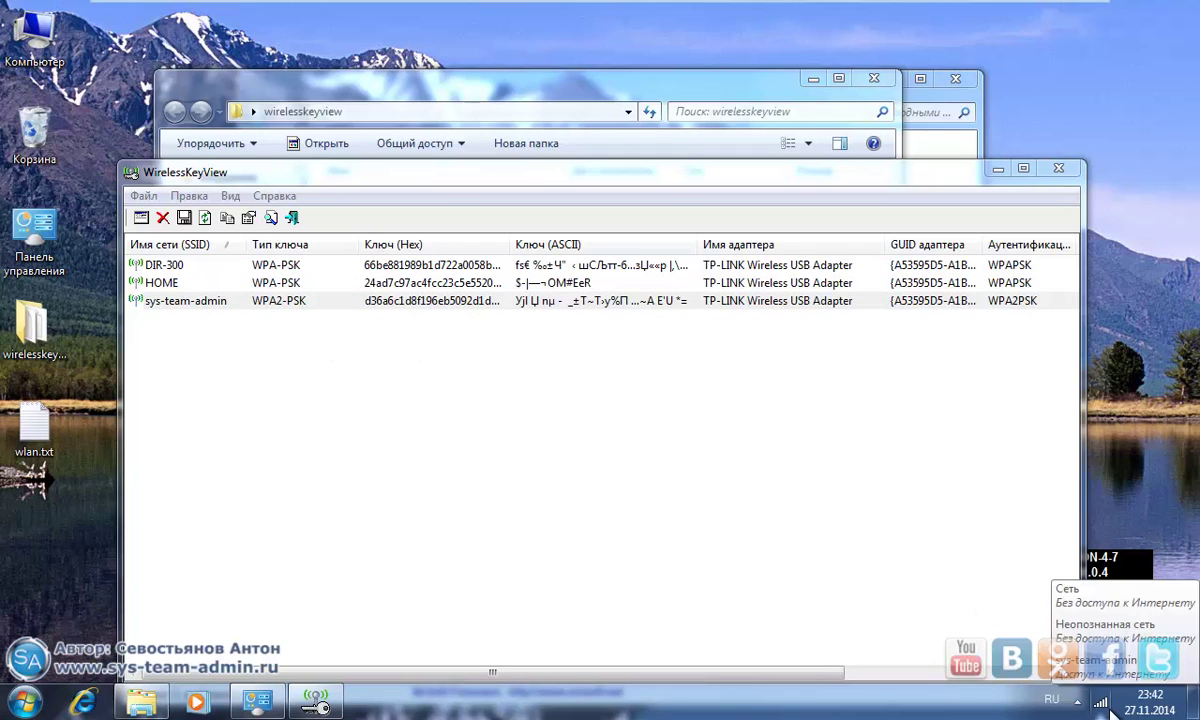
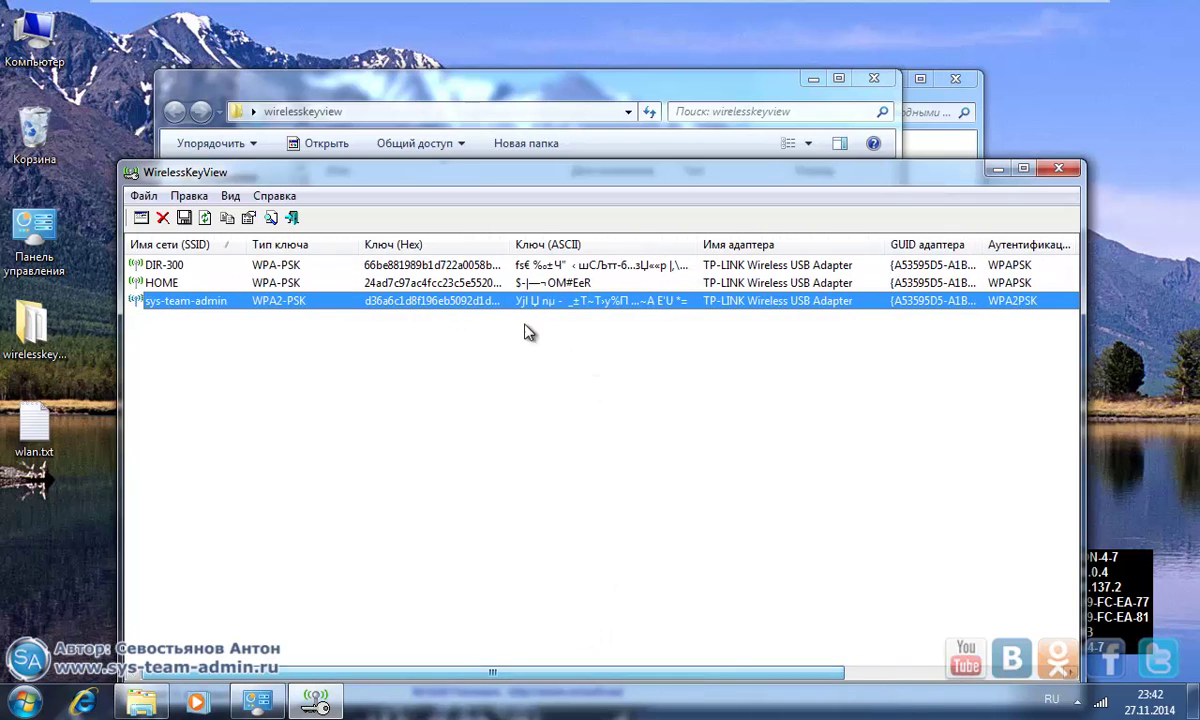
{"action": "left_click", "coordinate": [1100, 705]}
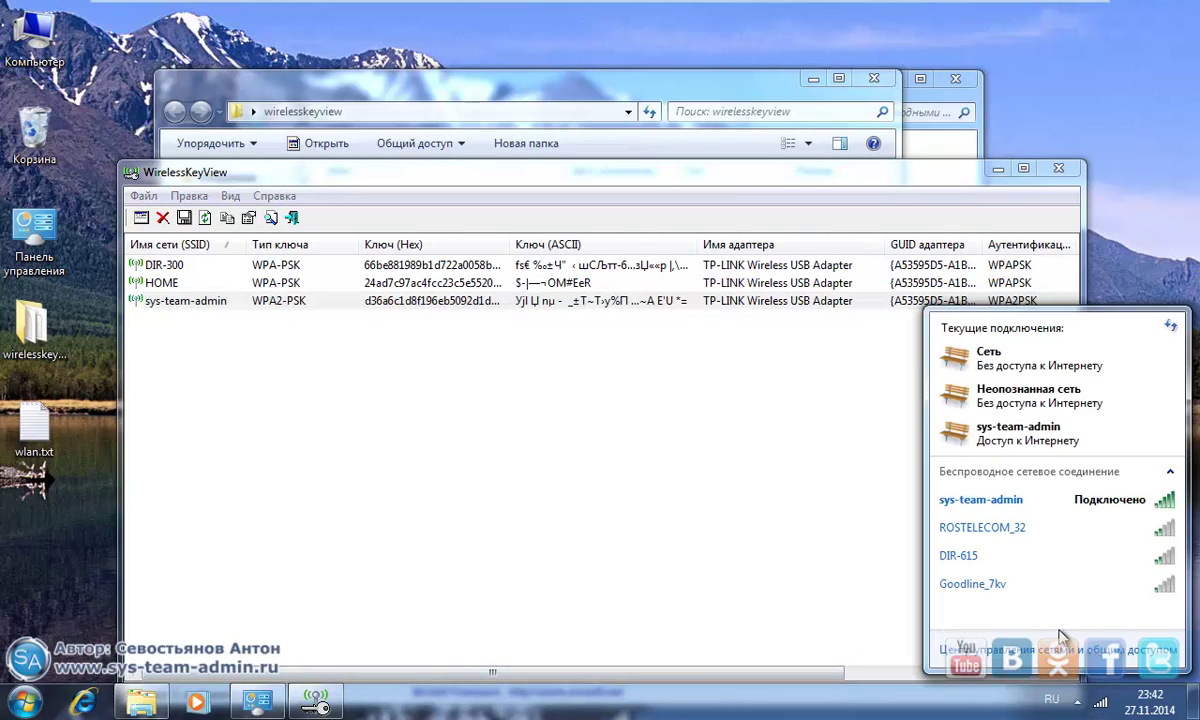
{"action": "left_click", "coordinate": [990, 618]}
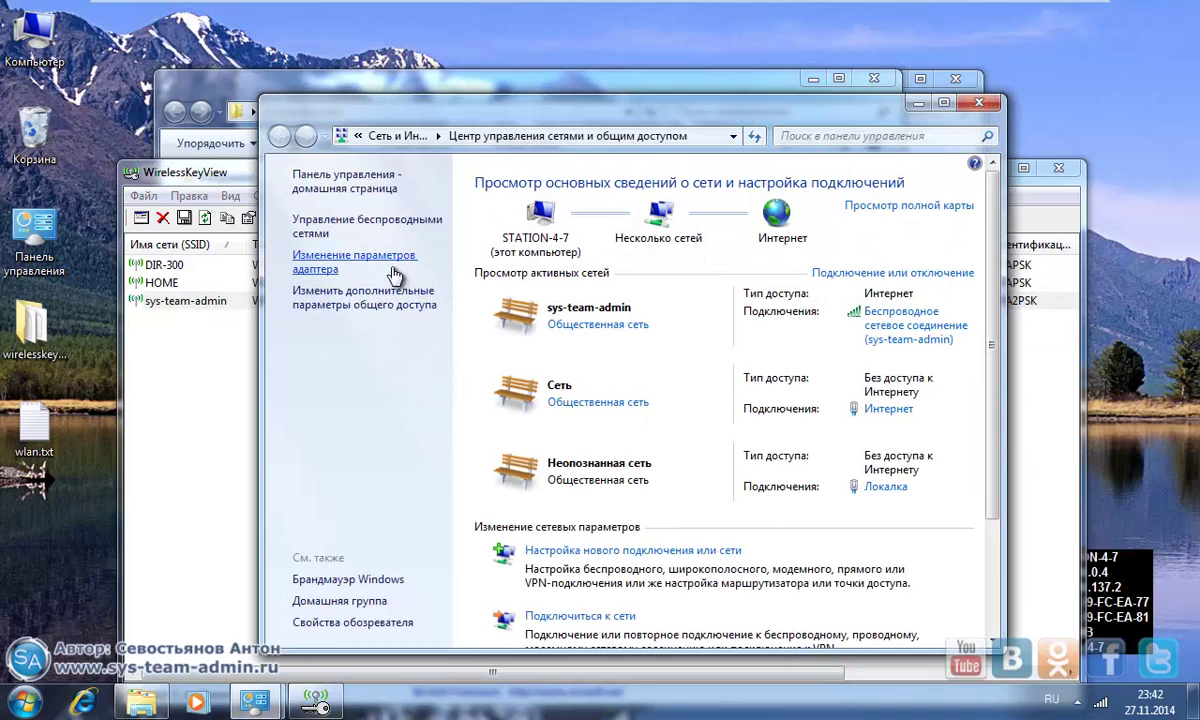
{"action": "left_click", "coordinate": [376, 232]}
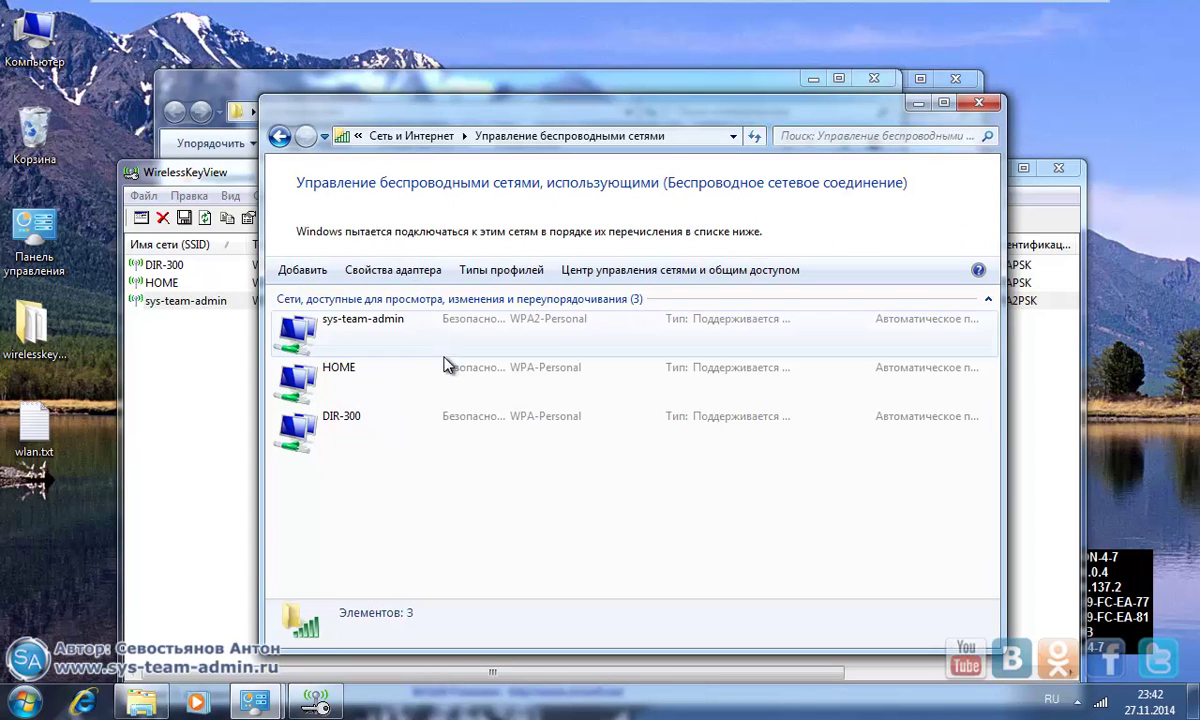
{"action": "left_click", "coordinate": [590, 343]}
{"action": "left_click", "coordinate": [568, 388]}
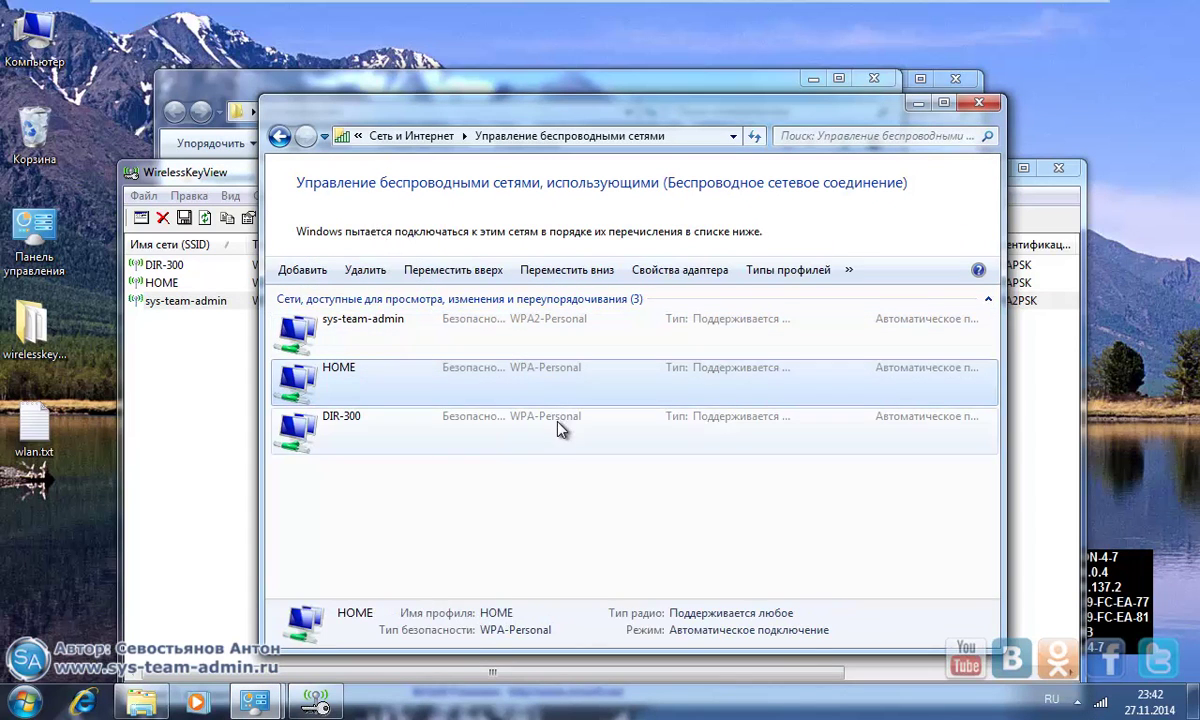
{"action": "left_click", "coordinate": [585, 435]}
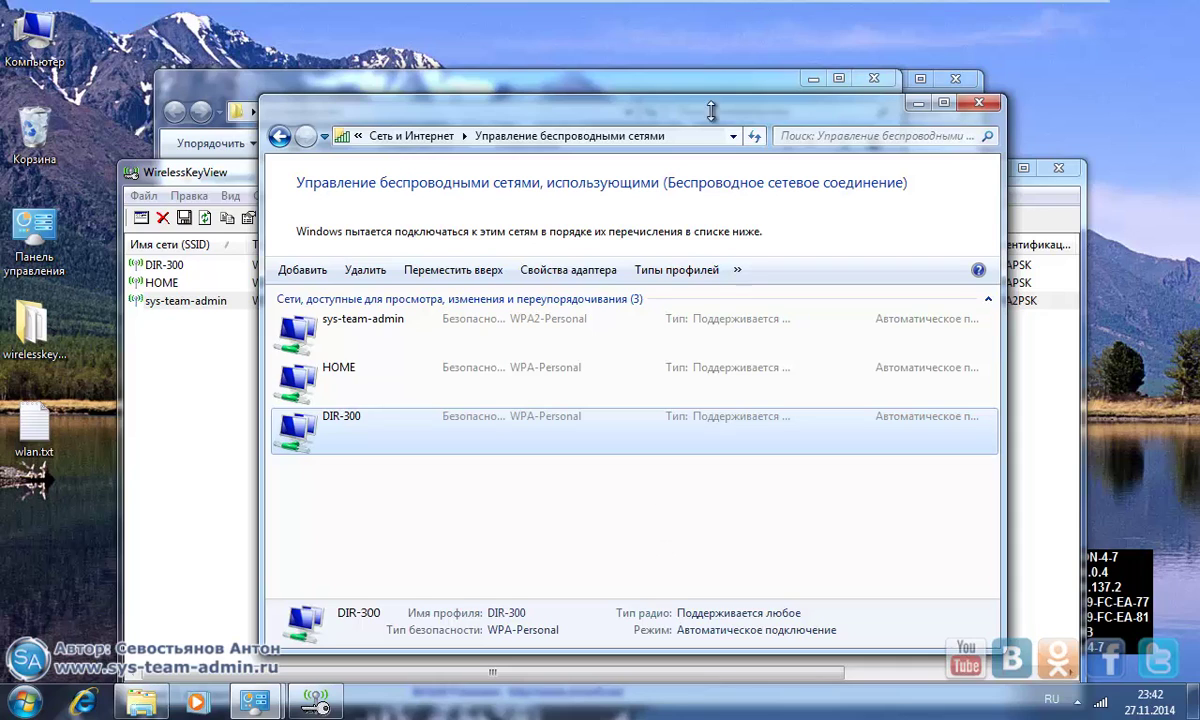
- Switch to the work-station-5-8 virtual machine
{"action": "mouse_move", "coordinate": [660, 8]}
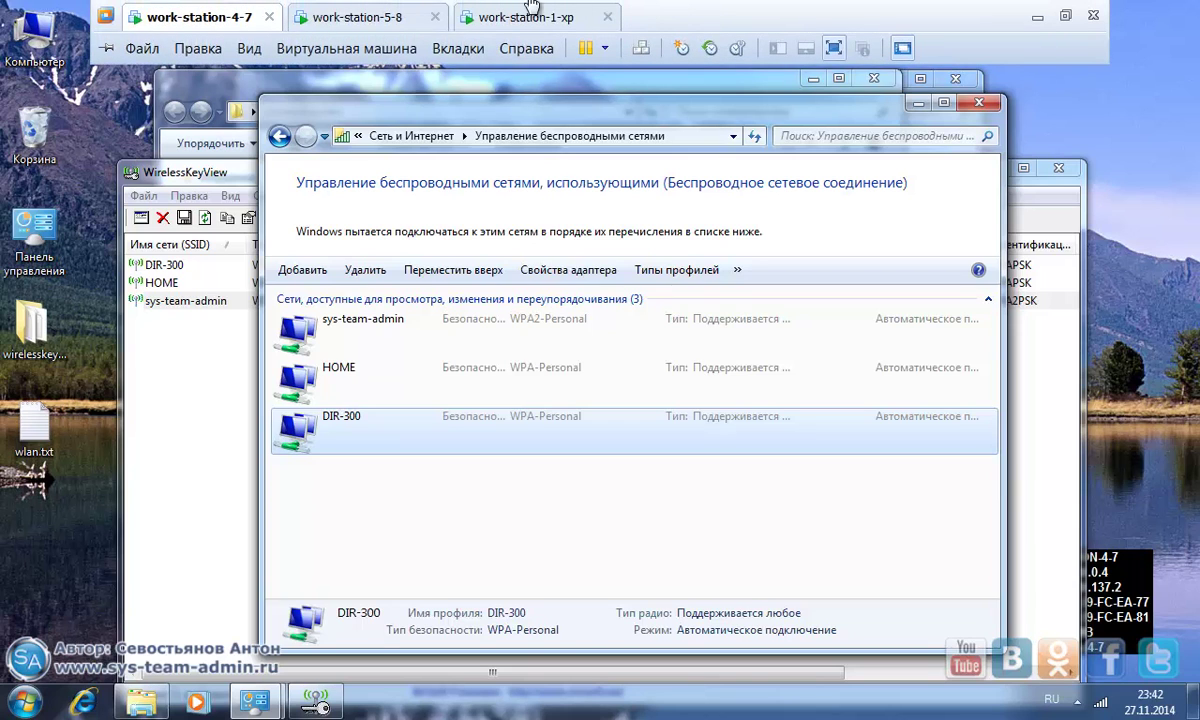
{"action": "left_click", "coordinate": [385, 17]}
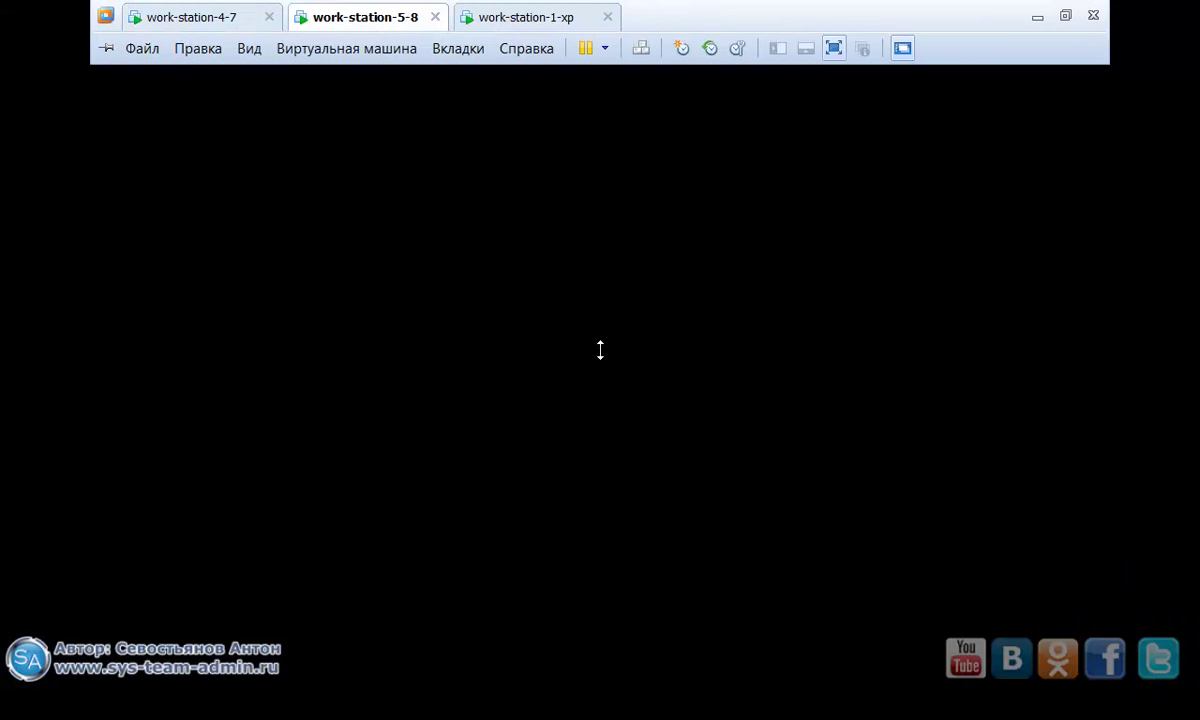